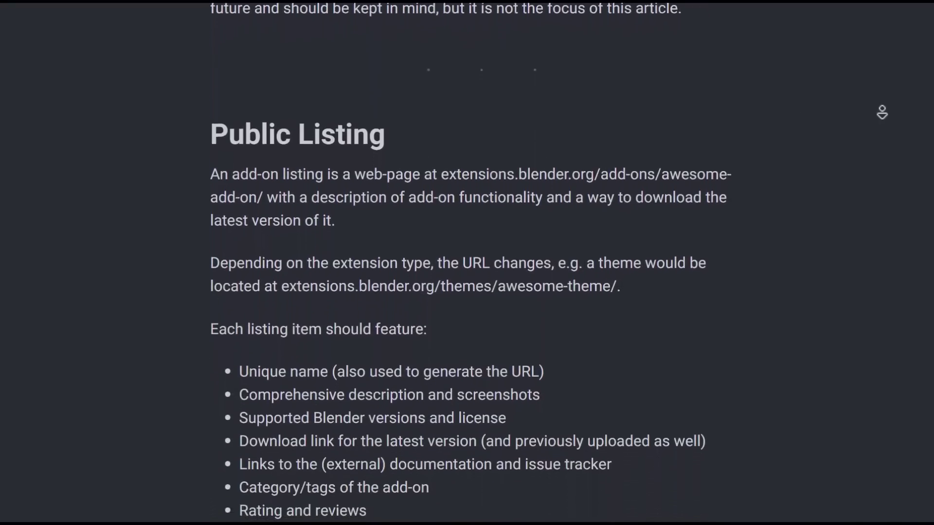
Read the Public Listing section of the Blender extensions article and the opening of the Extensions Platform Beta Release post
scroll(467, 262, down, 3)
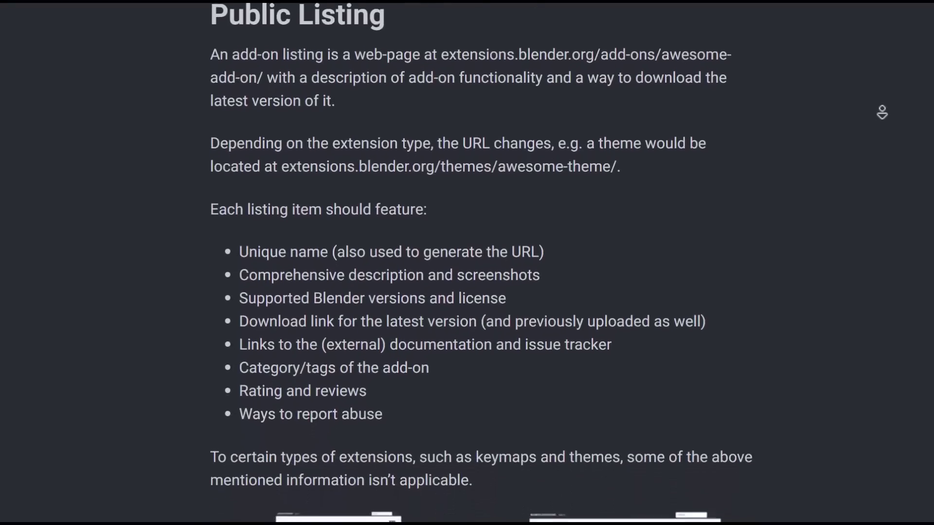
scroll(467, 263, down, 3)
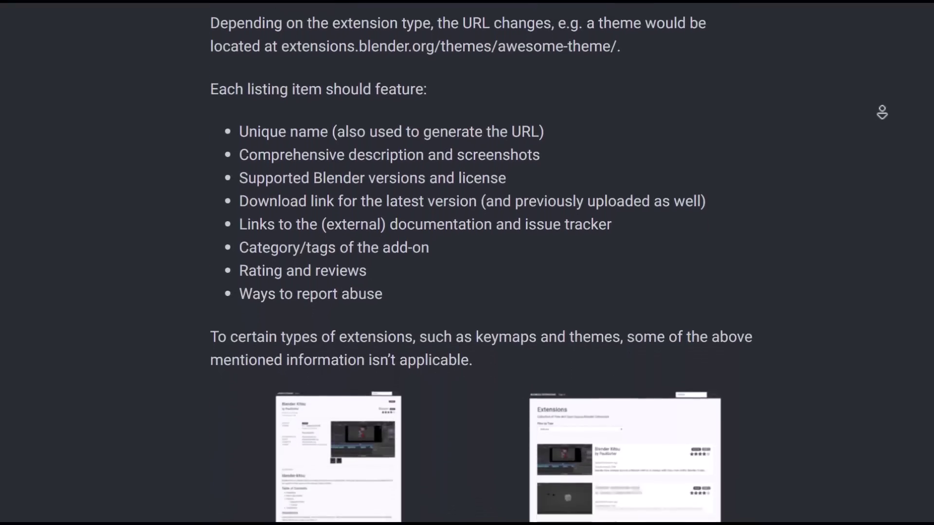
scroll(467, 263, down, 3)
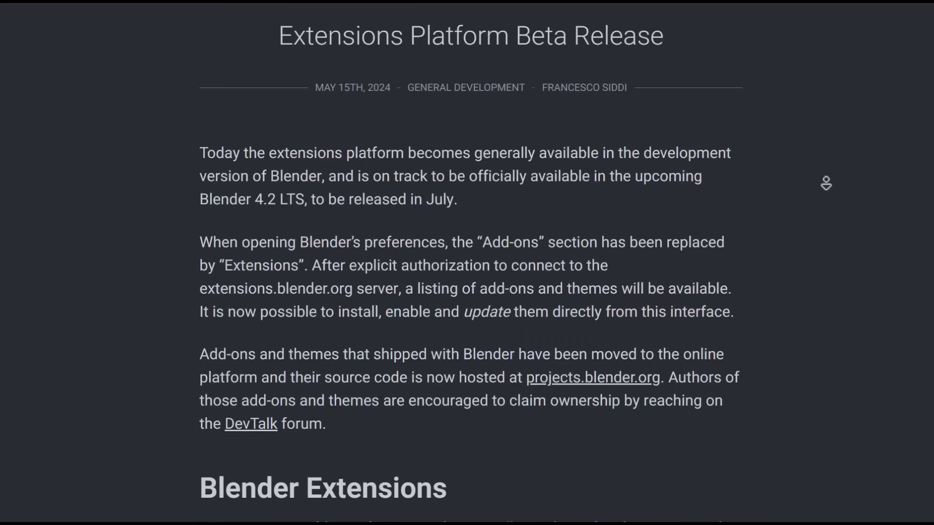
scroll(826, 183, down, 1)
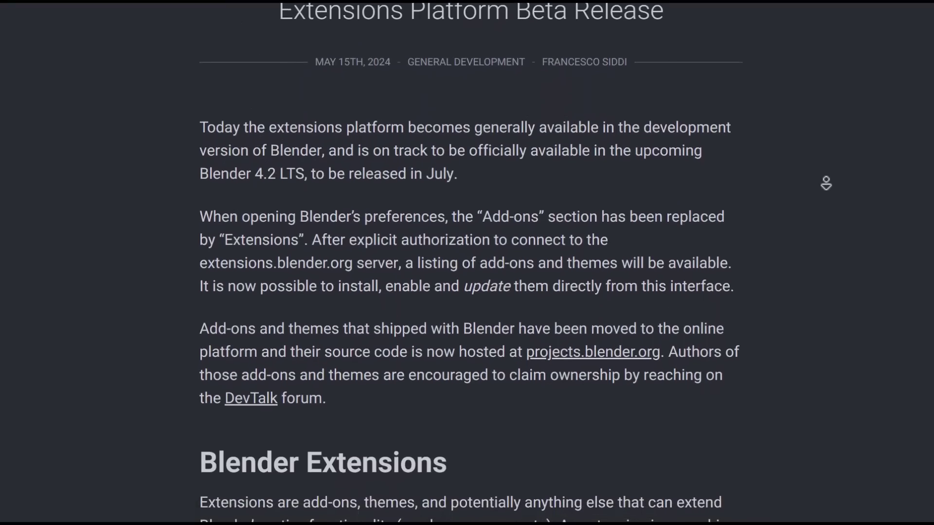
scroll(826, 183, down, 2)
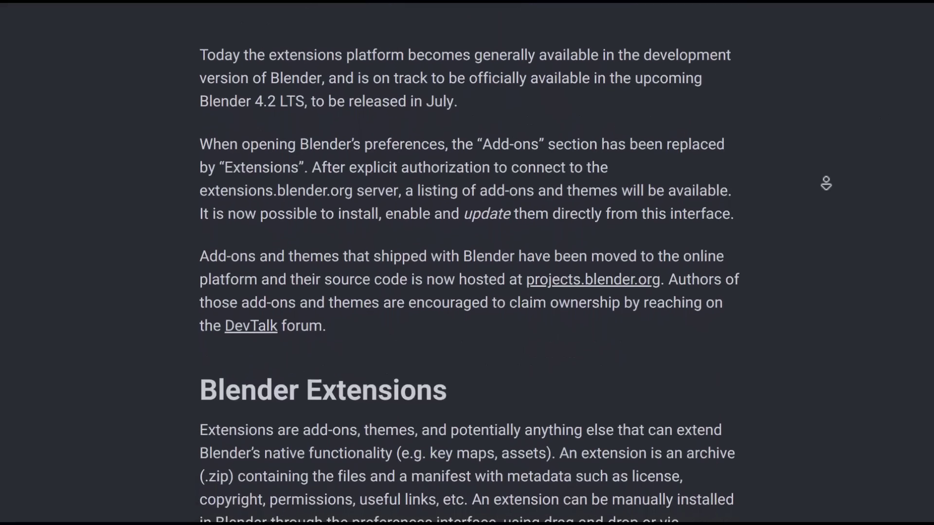
scroll(826, 183, down, 1)
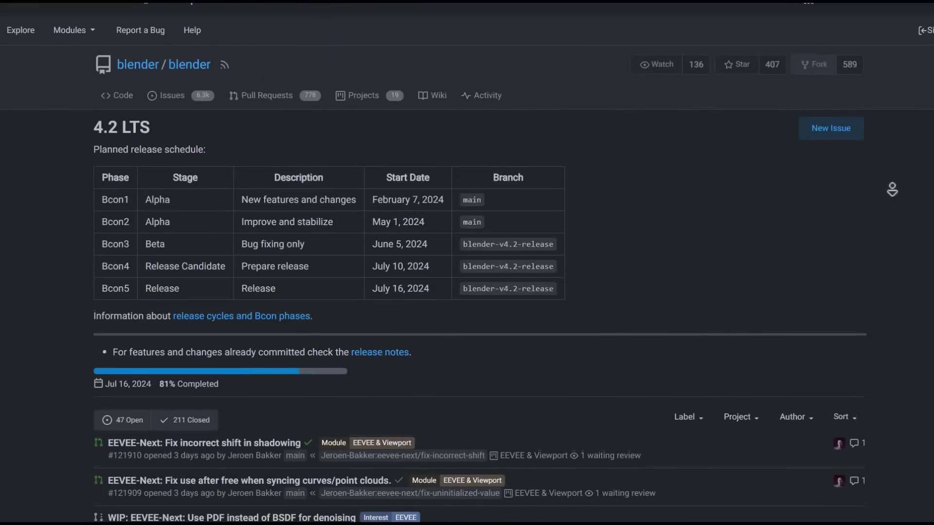
Examine the Blender 4.2 LTS milestone's planned release schedule and its list of issues
scroll(467, 263, down, 2)
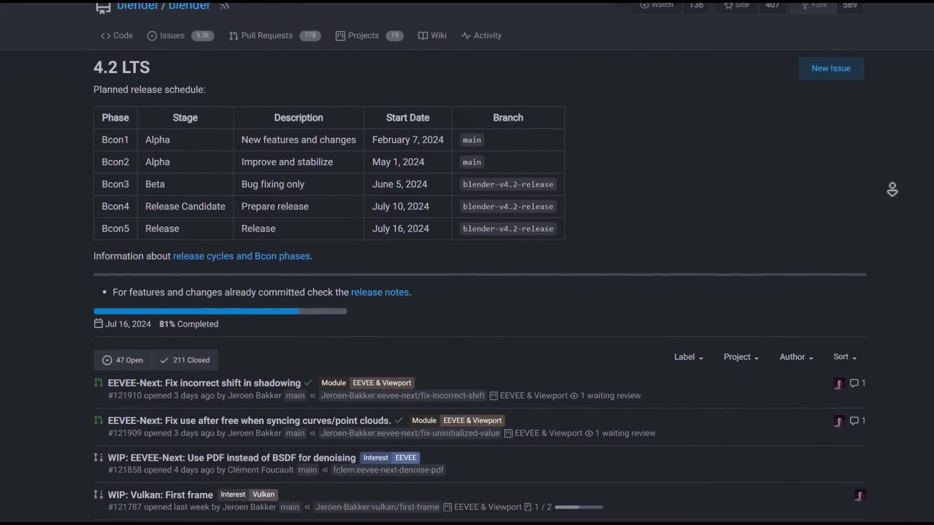
scroll(892, 190, down, 2)
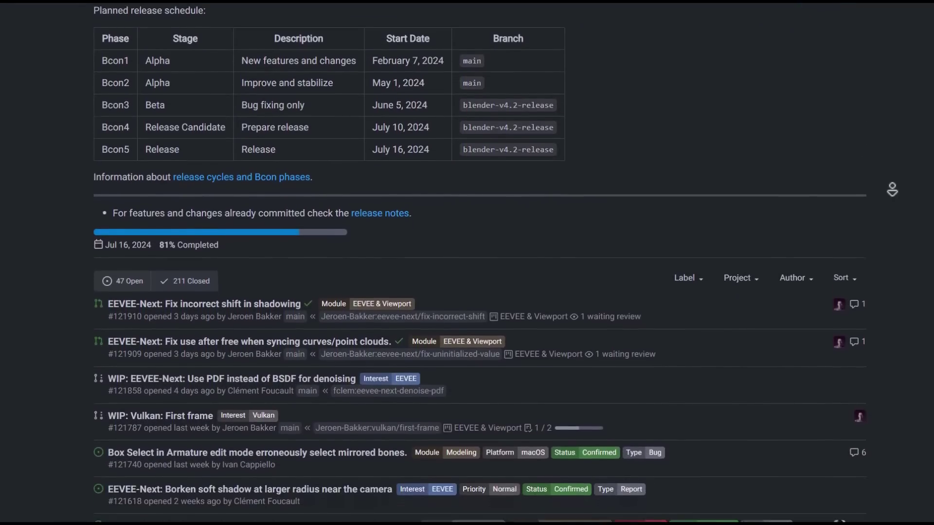
drag(440, 142, 373, 139)
click(827, 128)
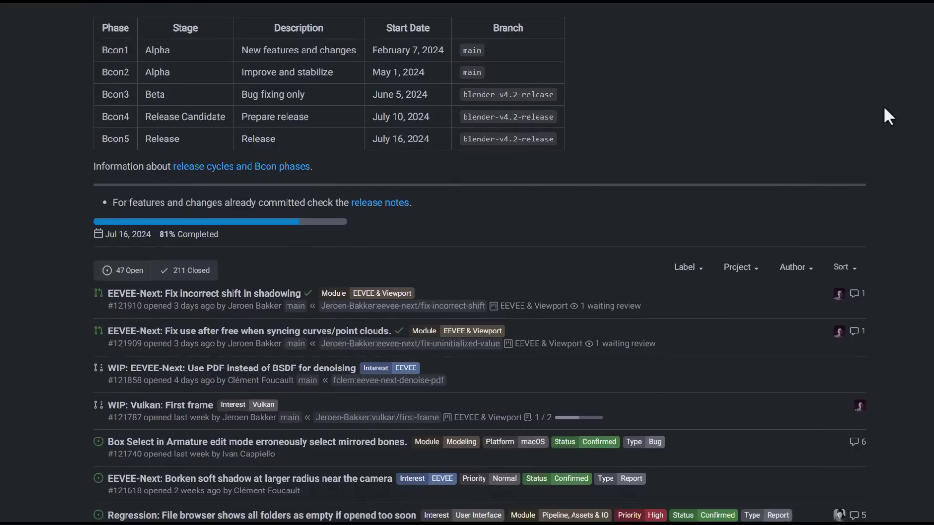
middle_click(892, 103)
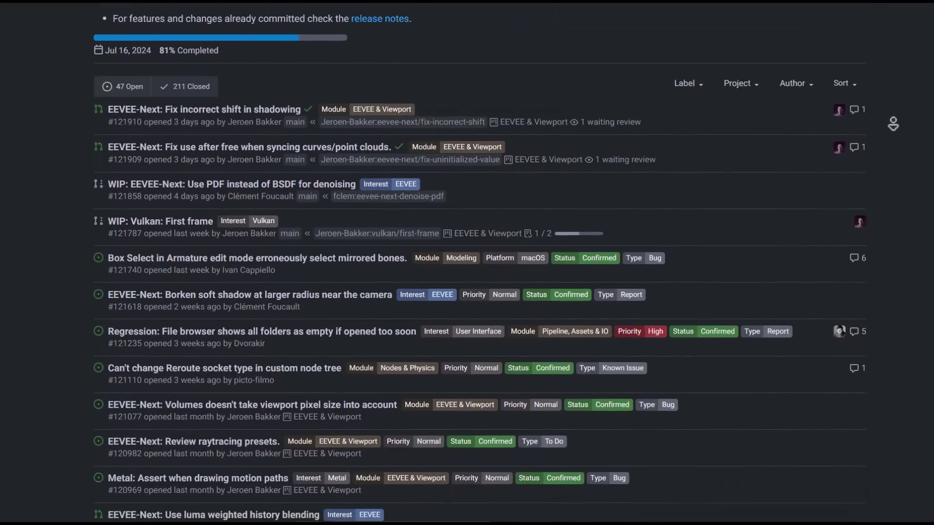
middle_click(893, 125)
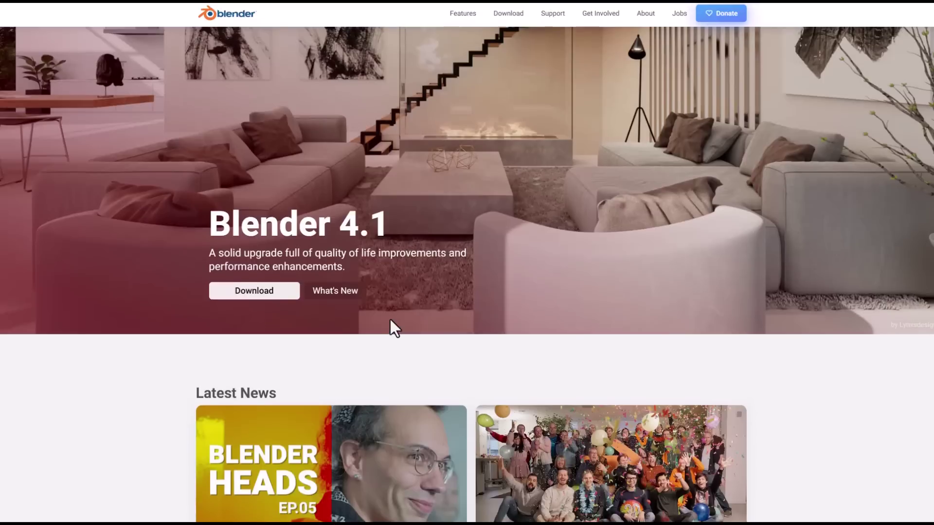
Go from the Blender home page to the experimental daily builds and view the macOS and Linux builds
click(276, 295)
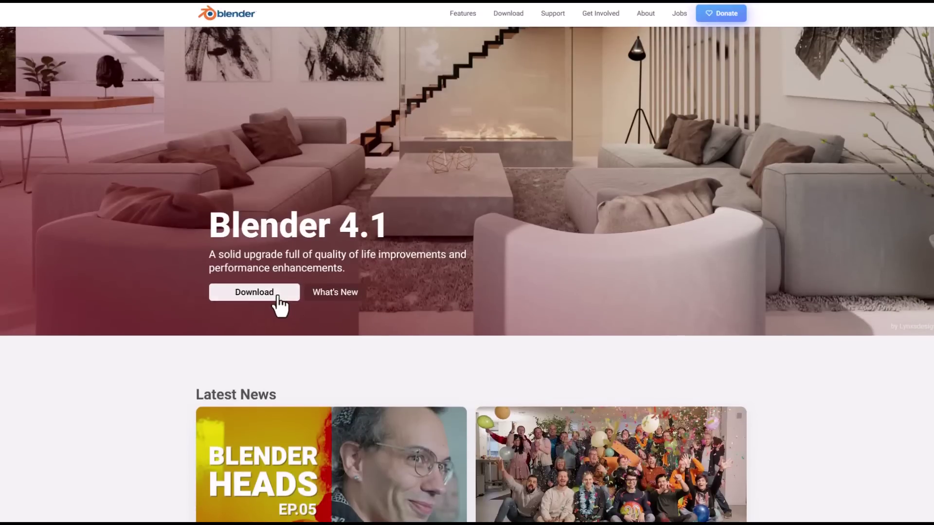
scroll(334, 302, down, 2)
scroll(336, 313, down, 10)
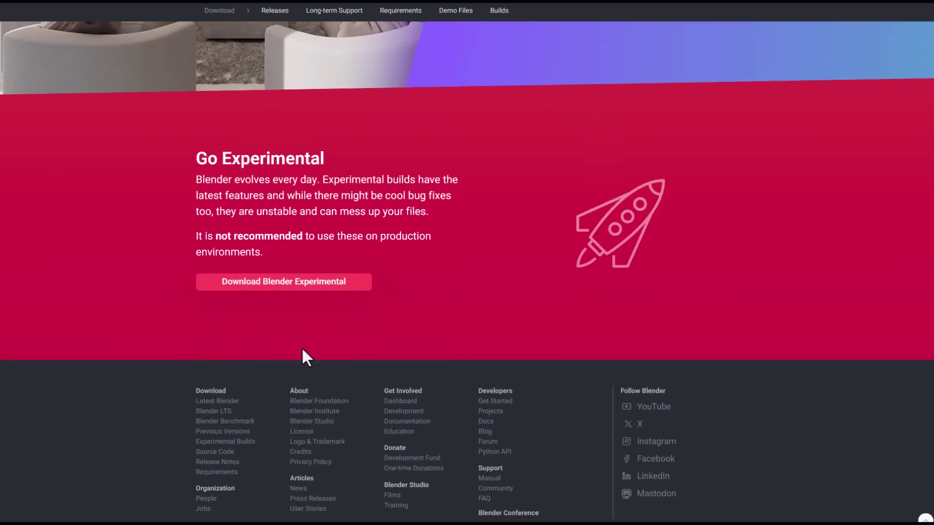
click(291, 288)
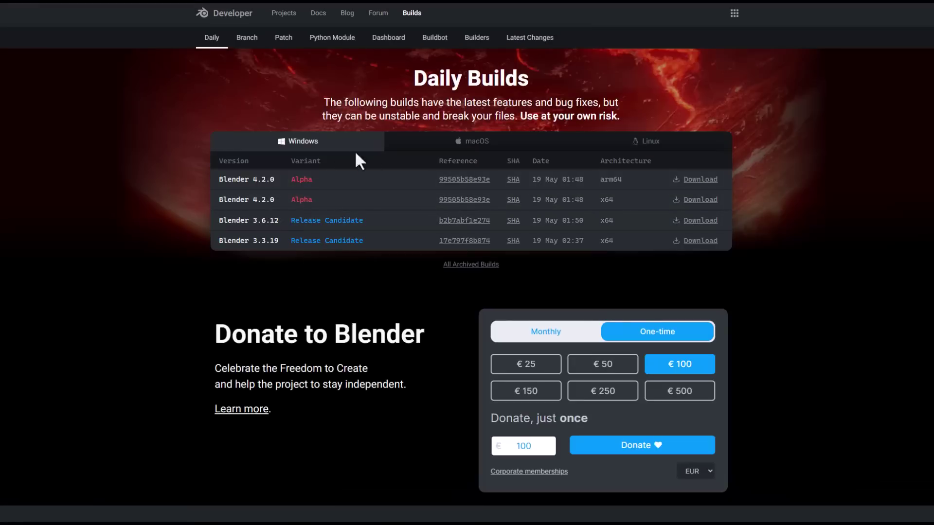
click(455, 144)
click(642, 145)
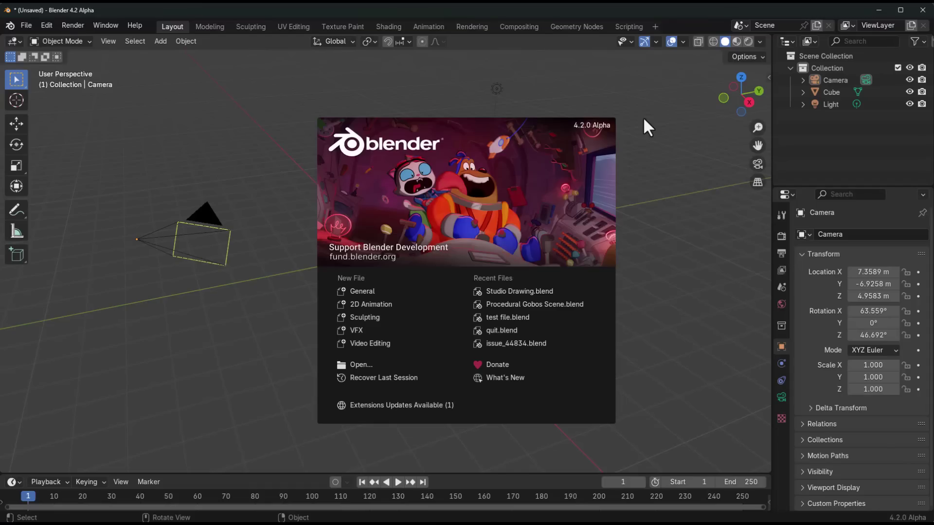
Switch to Blender 4.2 Alpha, dismiss the splash screen, open the Preferences and reposition their window over the viewport
click(200, 118)
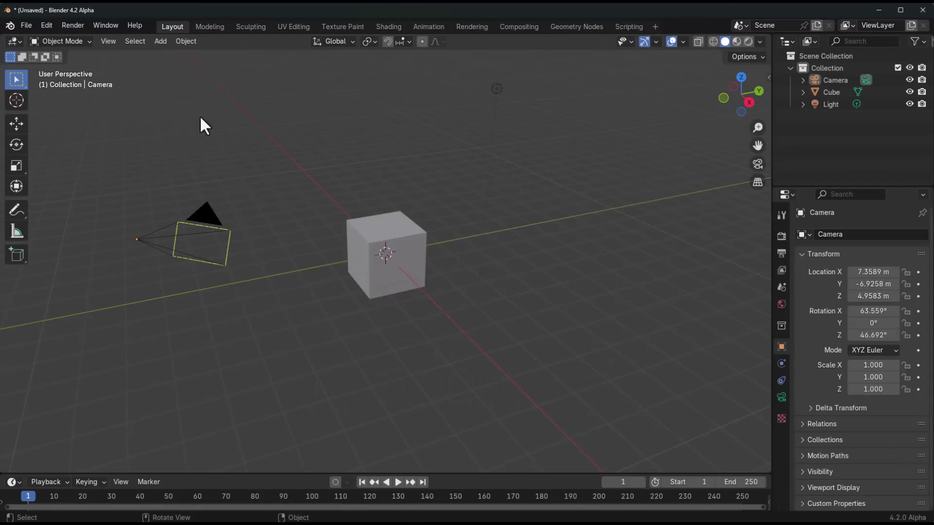
click(47, 26)
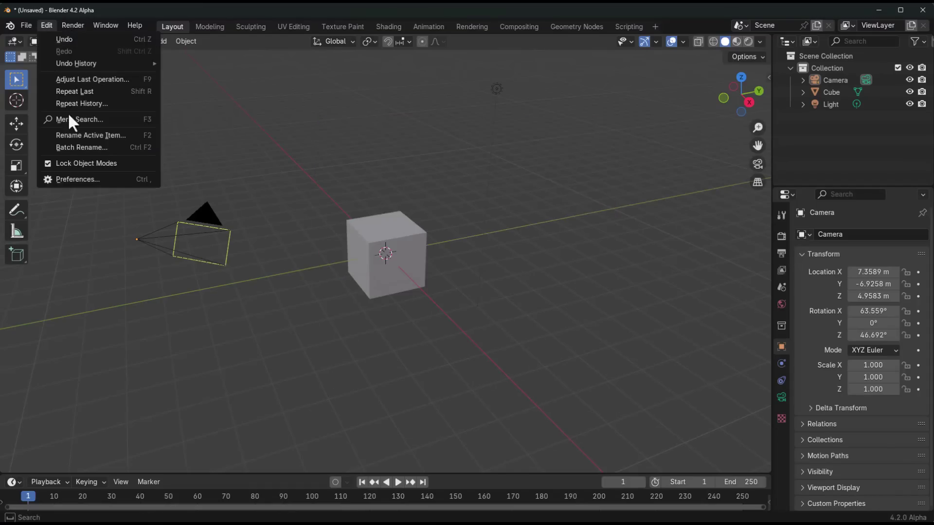
click(81, 179)
drag(103, 14, 344, 46)
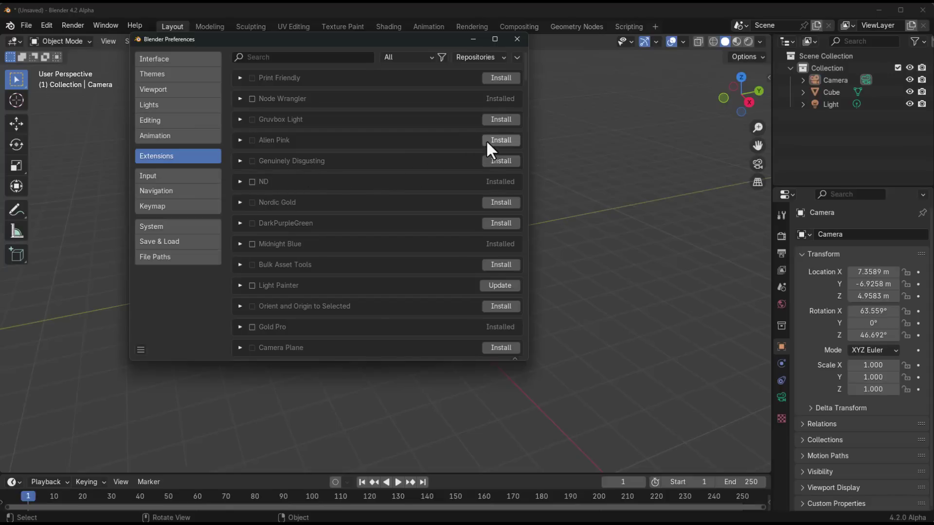
Filter the extensions list by Themes, and switch the filter to Add-ons
click(391, 58)
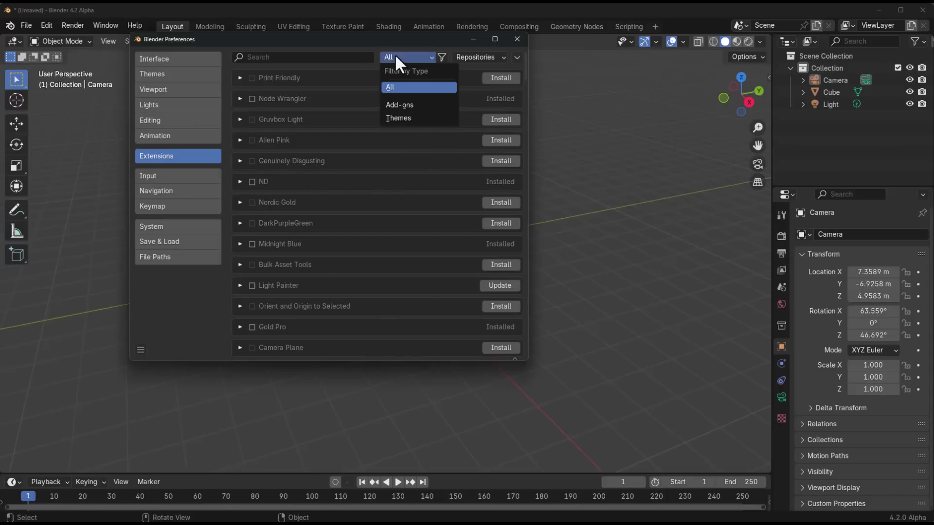
click(411, 119)
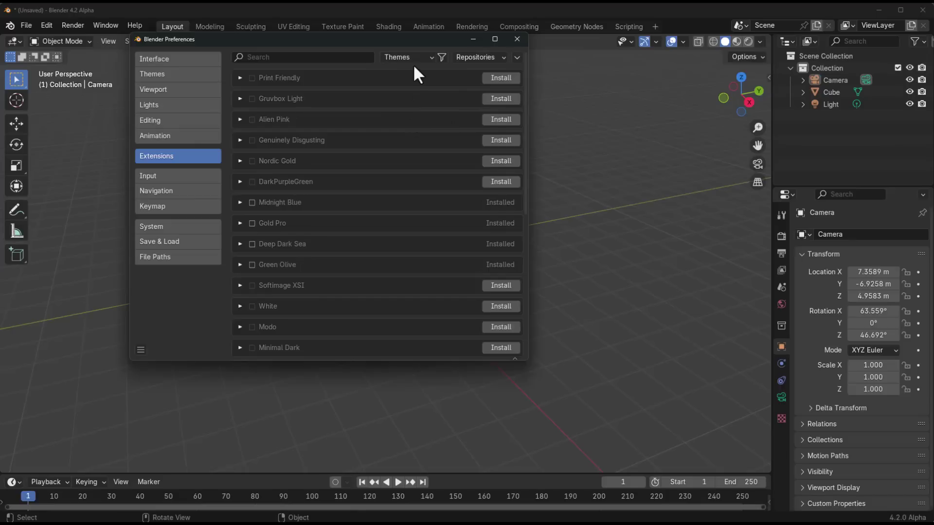
click(414, 65)
click(413, 102)
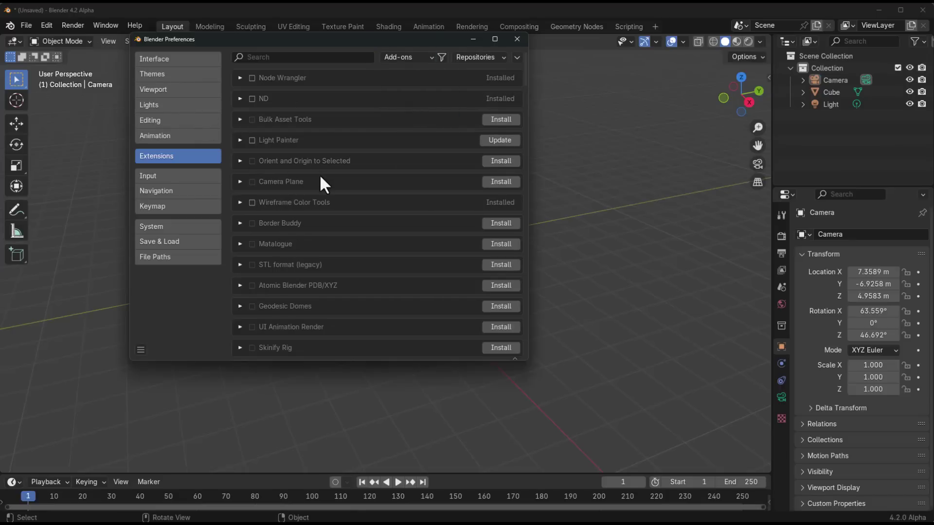
Enable Developer Extras in the interface preferences and open the Experimental preferences
click(186, 62)
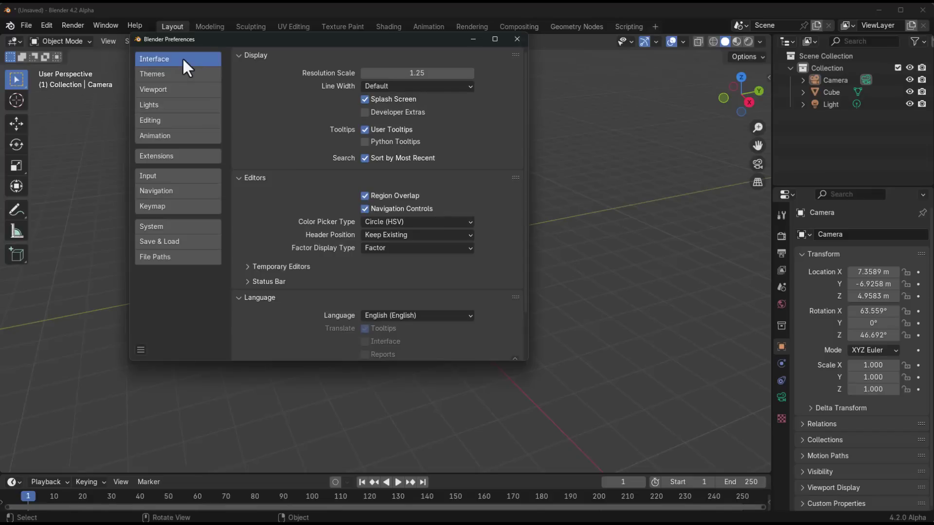
click(374, 113)
click(170, 278)
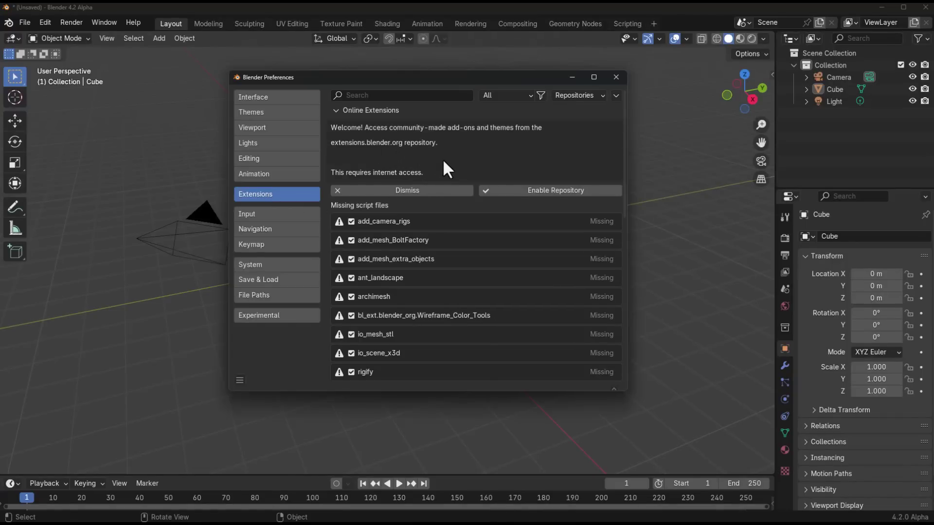
Enable the online extensions.blender.org repository and look through the available extensions
click(516, 193)
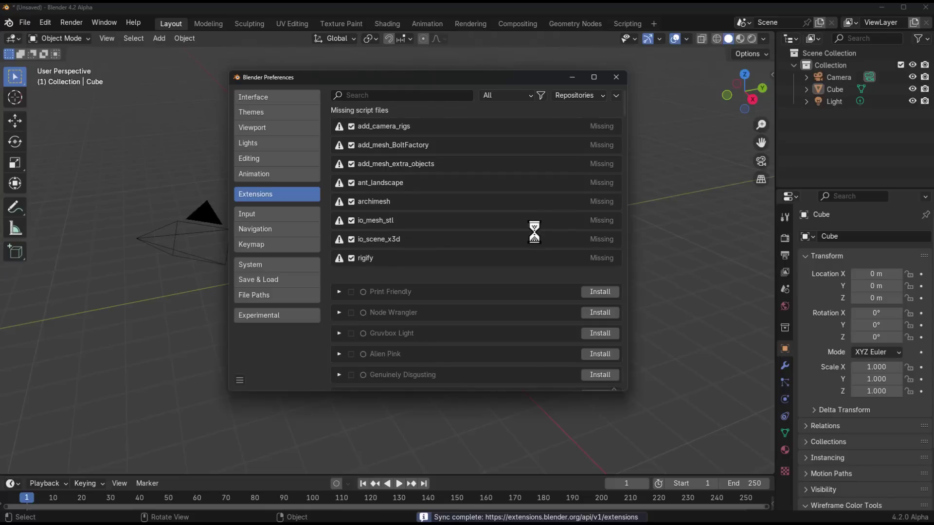
scroll(531, 261, down, 7)
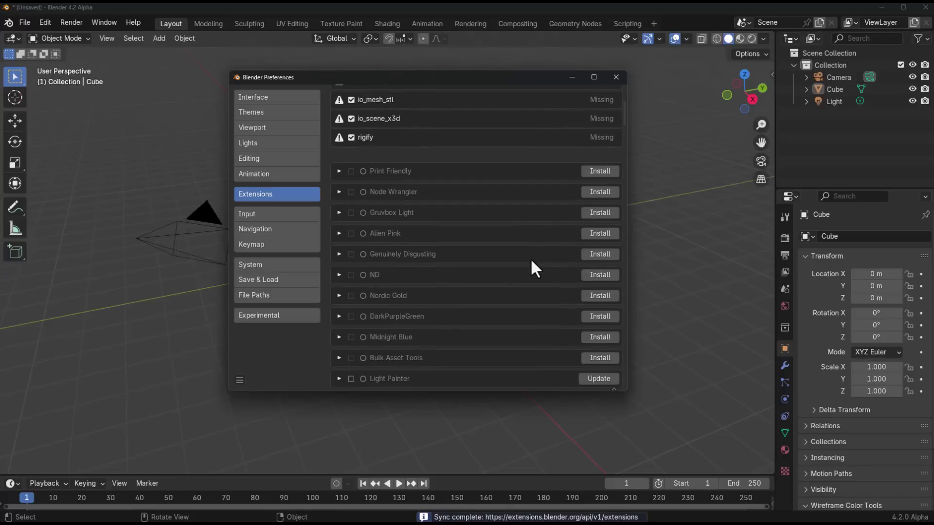
scroll(532, 261, down, 1)
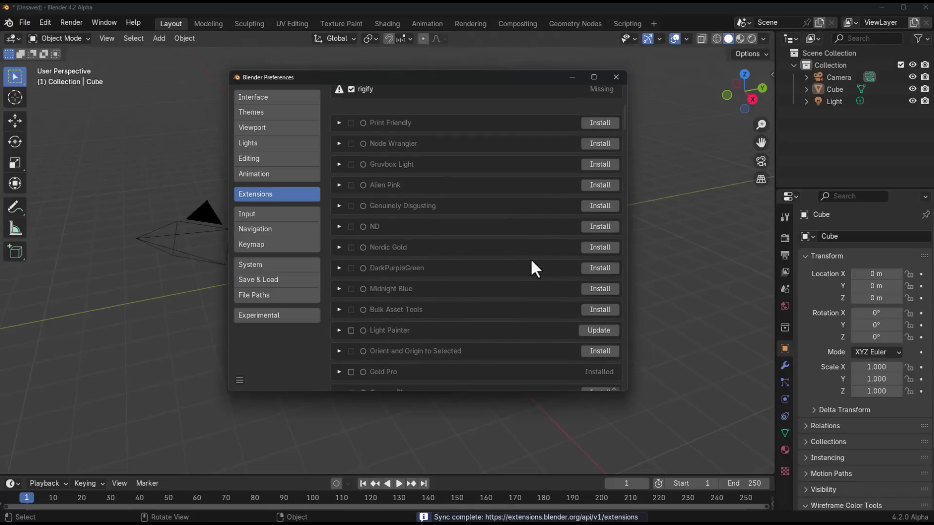
scroll(531, 261, down, 1)
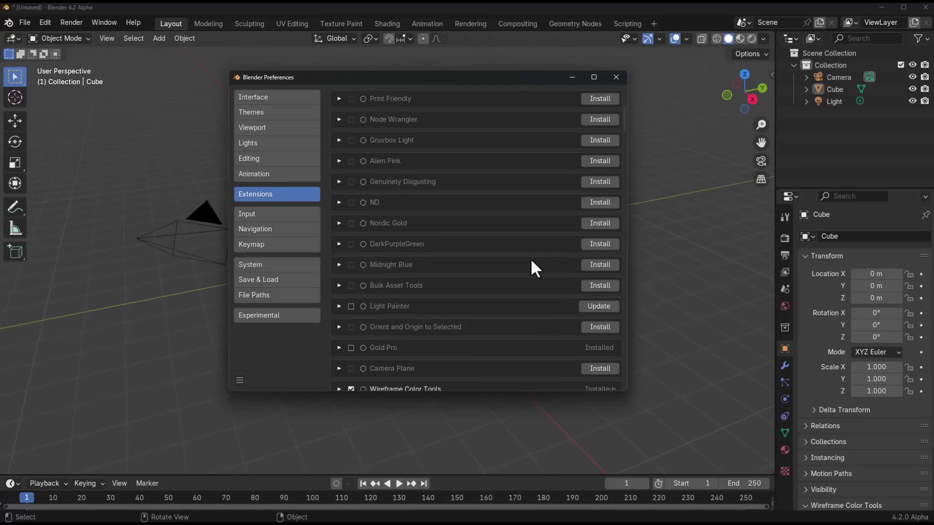
scroll(533, 268, down, 2)
scroll(533, 267, down, 3)
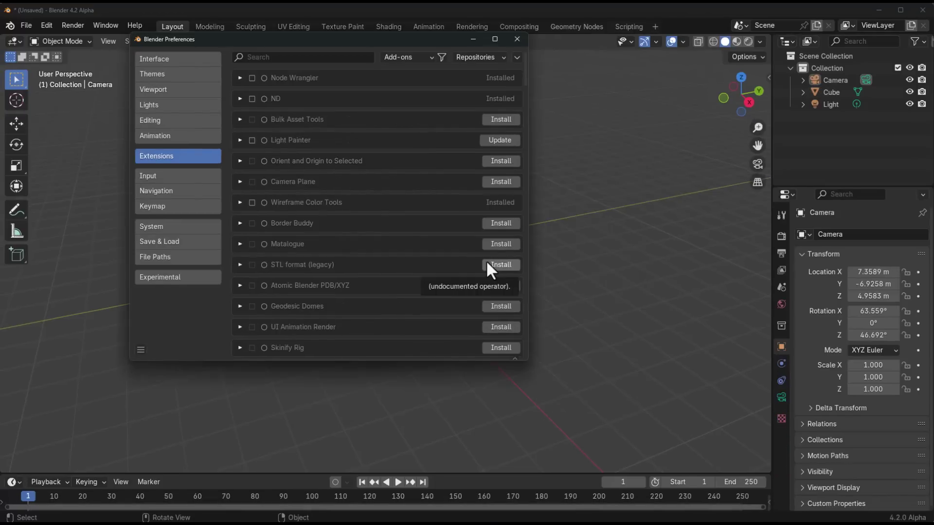
Look through the add-ons in the extensions list and update the Light Painter add-on
click(413, 60)
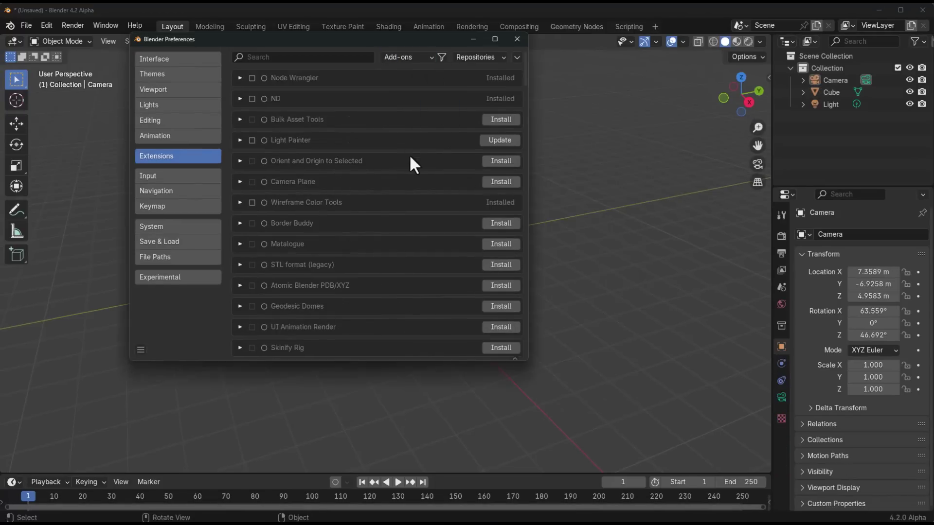
scroll(493, 146, down, 6)
scroll(494, 160, up, 6)
click(495, 141)
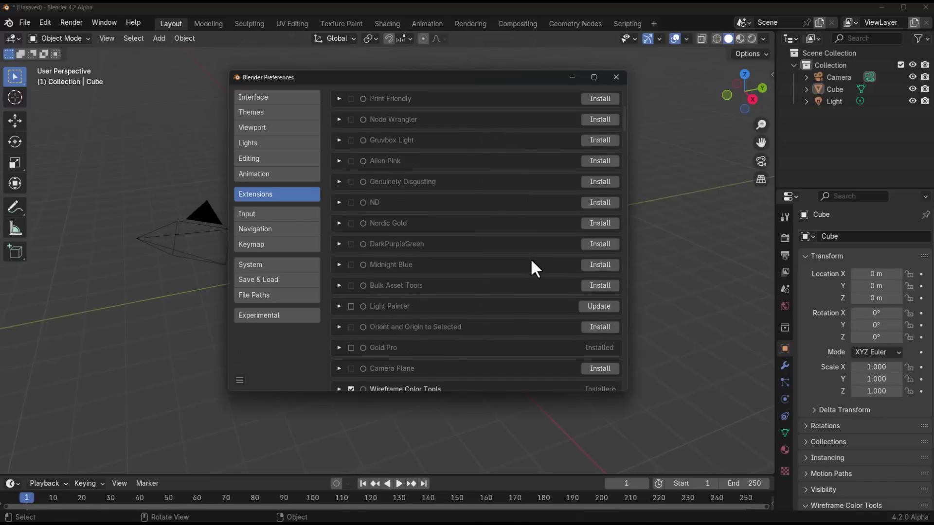
Find the Maya theme in the extensions list and install it
scroll(532, 267, down, 2)
scroll(536, 267, down, 10)
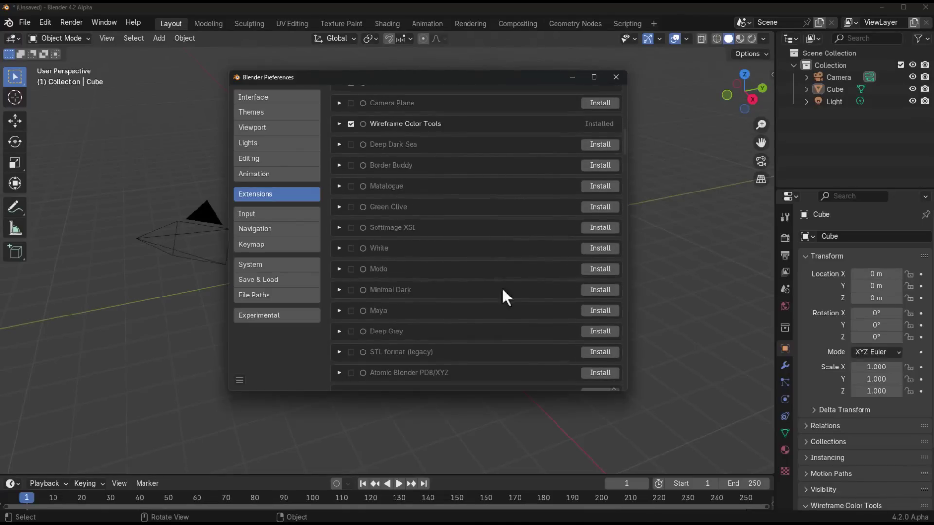
click(591, 311)
scroll(459, 316, down, 8)
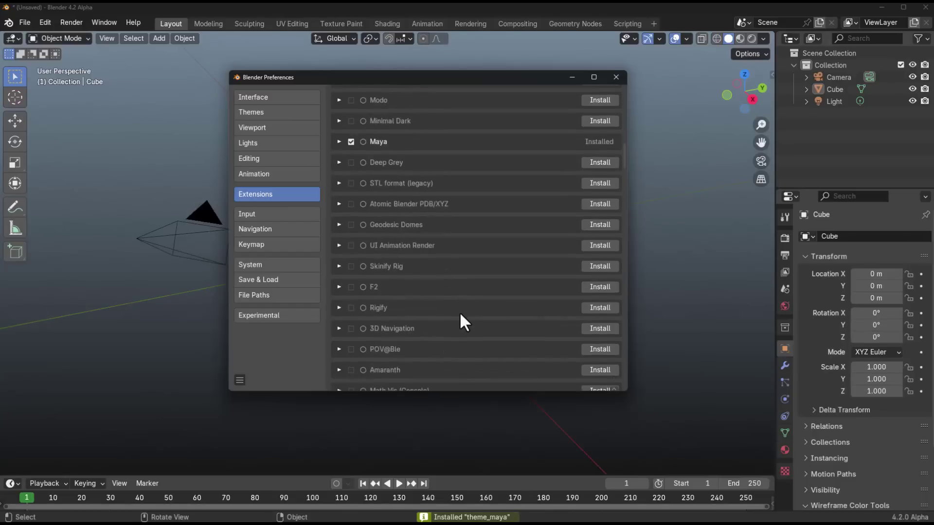
Install the LoopTools add-on and look through the remaining extensions
scroll(460, 311, down, 5)
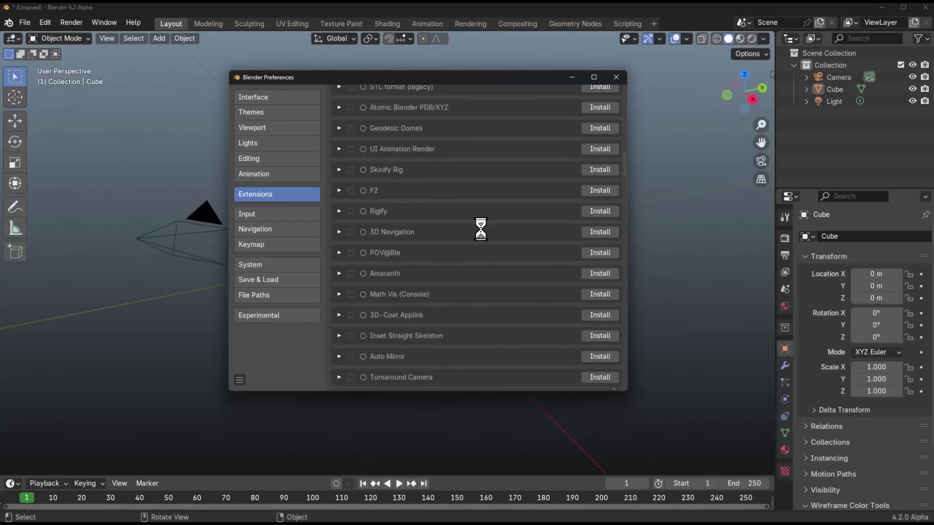
scroll(474, 270, down, 9)
scroll(468, 302, down, 20)
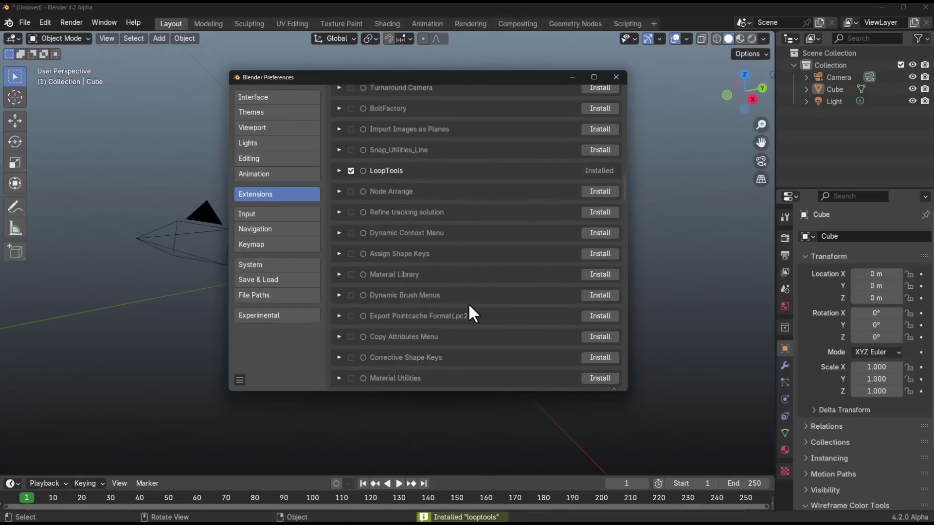
scroll(411, 341, down, 15)
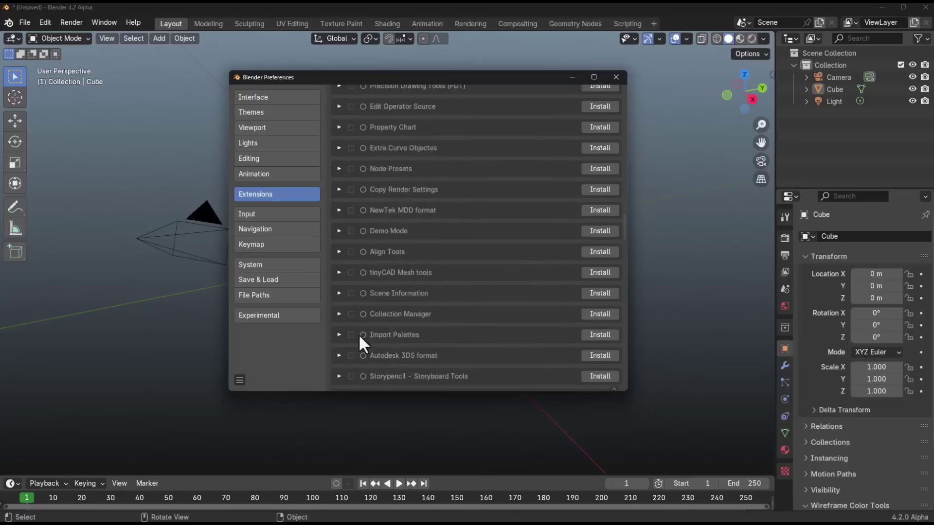
View the details of the Archimesh add-on in the extensions list and install it
click(352, 285)
scroll(486, 230, down, 5)
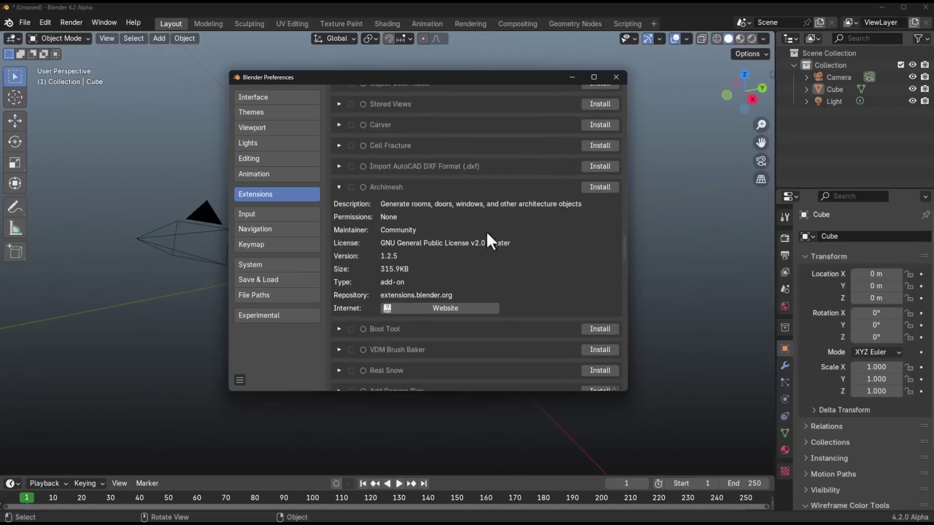
click(598, 187)
click(337, 186)
Install the Magic UV and Discombobulator add-ons from the extensions list
scroll(448, 296, down, 3)
scroll(455, 299, down, 7)
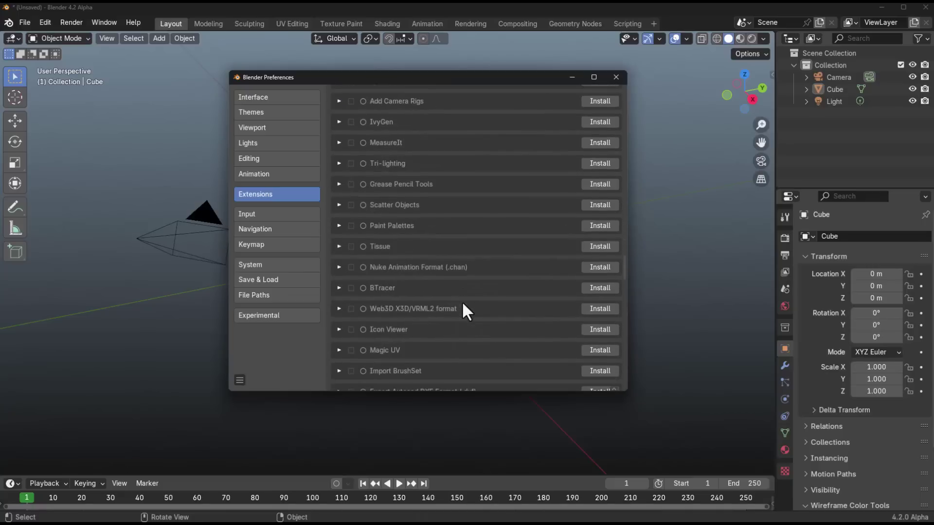
click(589, 302)
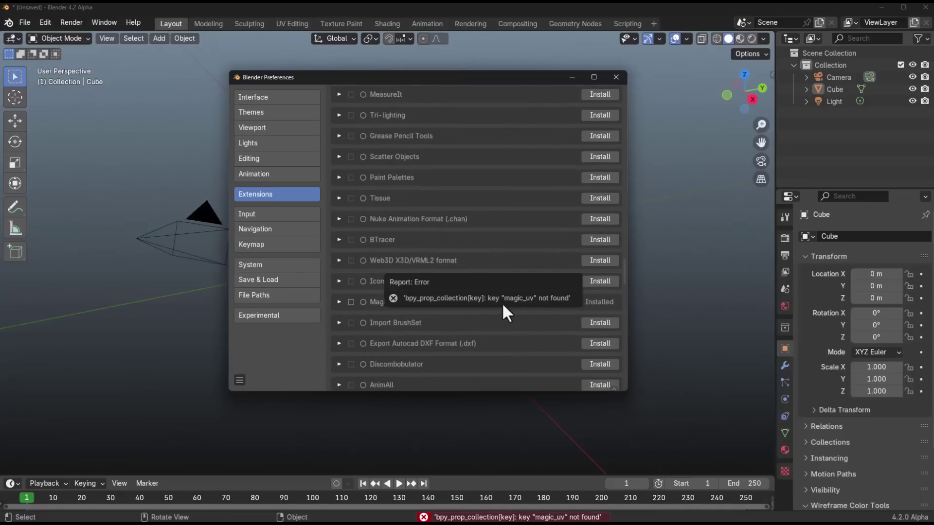
scroll(503, 316, down, 5)
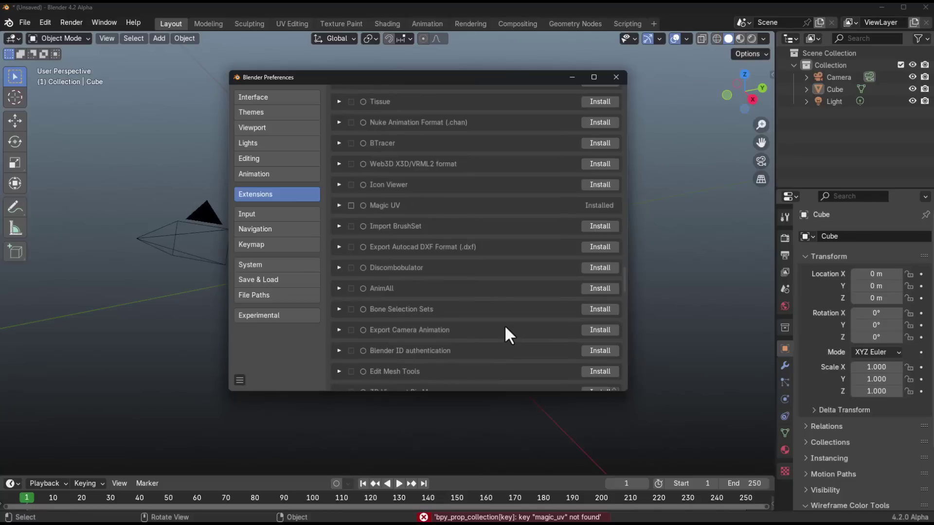
scroll(505, 326, down, 2)
click(600, 220)
Install the Dynamic Sky and Textify add-ons and look through the rest of the extensions list
scroll(534, 288, down, 7)
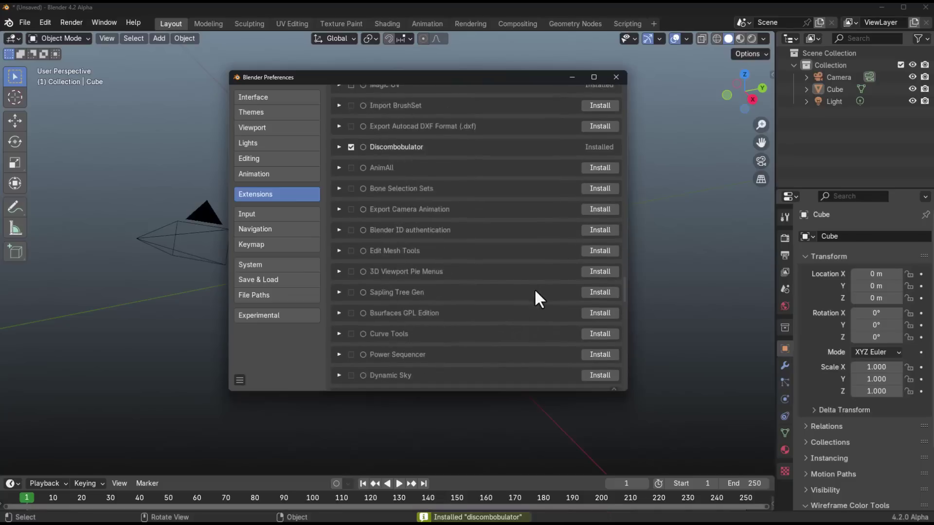
click(598, 303)
scroll(474, 321, down, 4)
scroll(472, 317, down, 5)
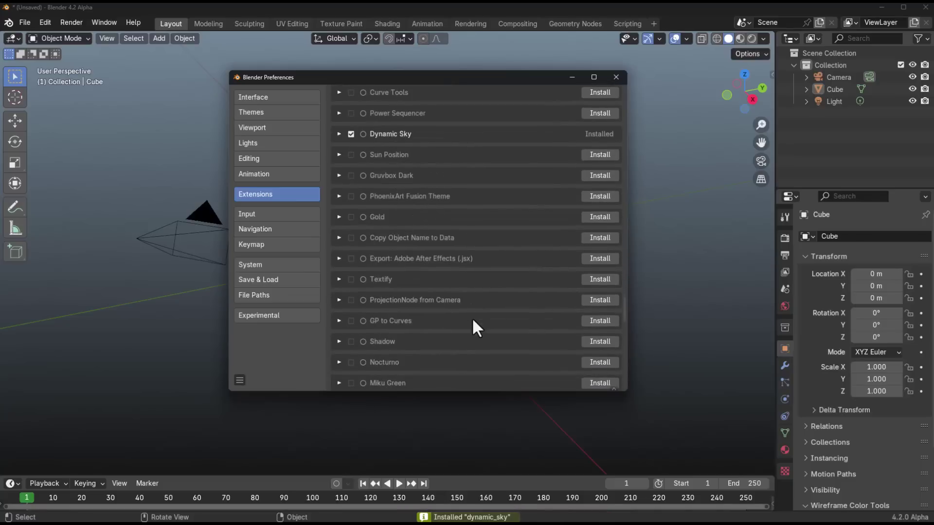
click(598, 278)
scroll(507, 317, down, 5)
scroll(507, 319, down, 20)
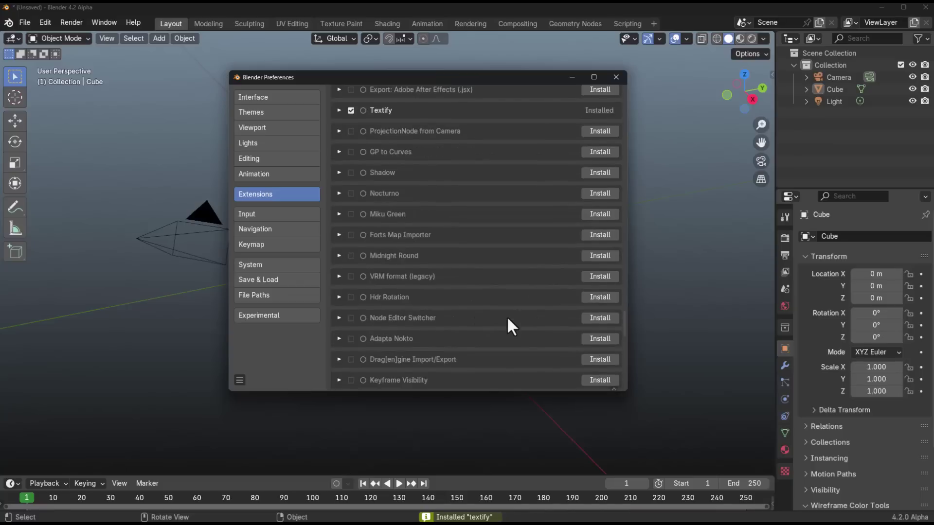
scroll(507, 319, up, 20)
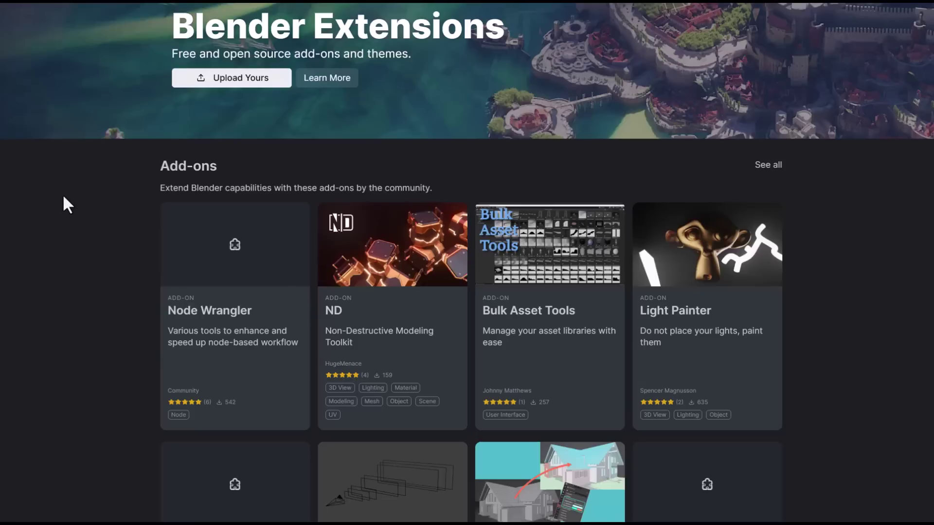
Switch to the Blender Extensions website in the browser, look through the featured add-ons and open the ND add-on page
scroll(112, 212, down, 12)
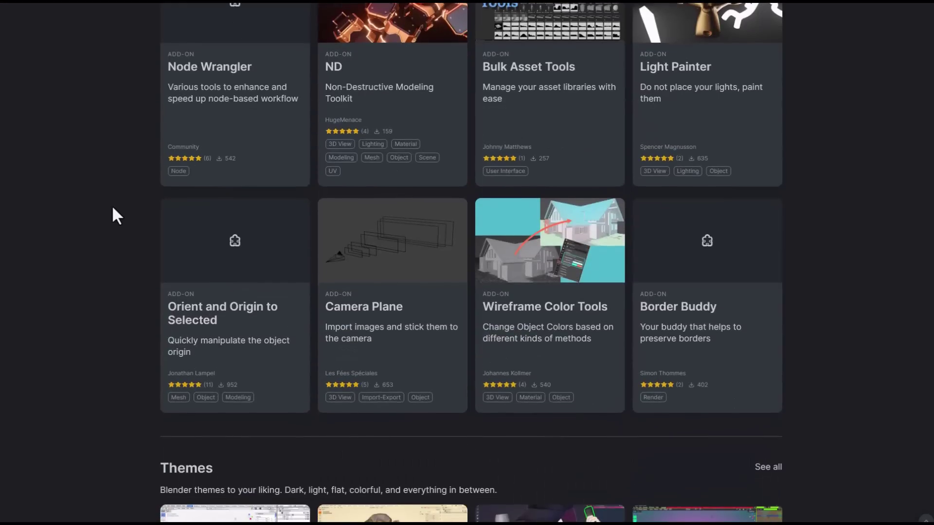
scroll(113, 205, down, 3)
scroll(115, 209, up, 15)
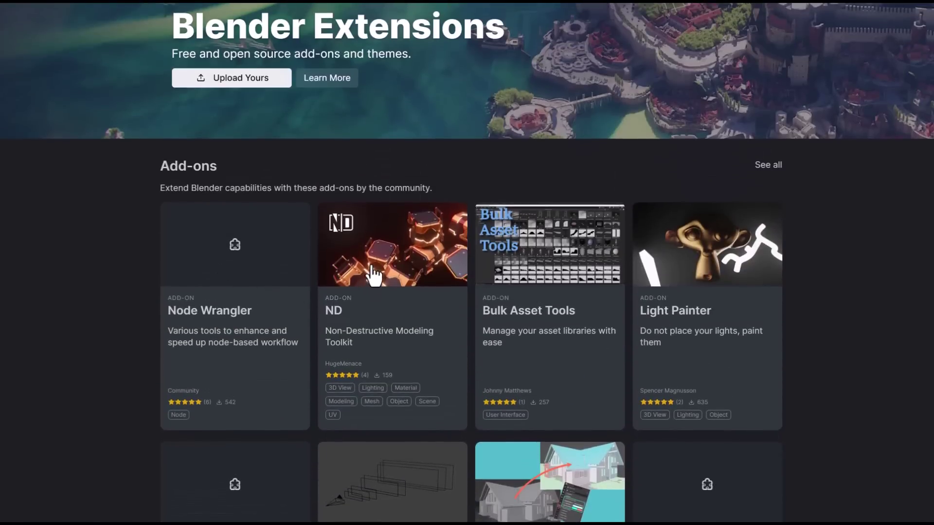
click(372, 272)
scroll(320, 291, down, 5)
scroll(320, 293, down, 5)
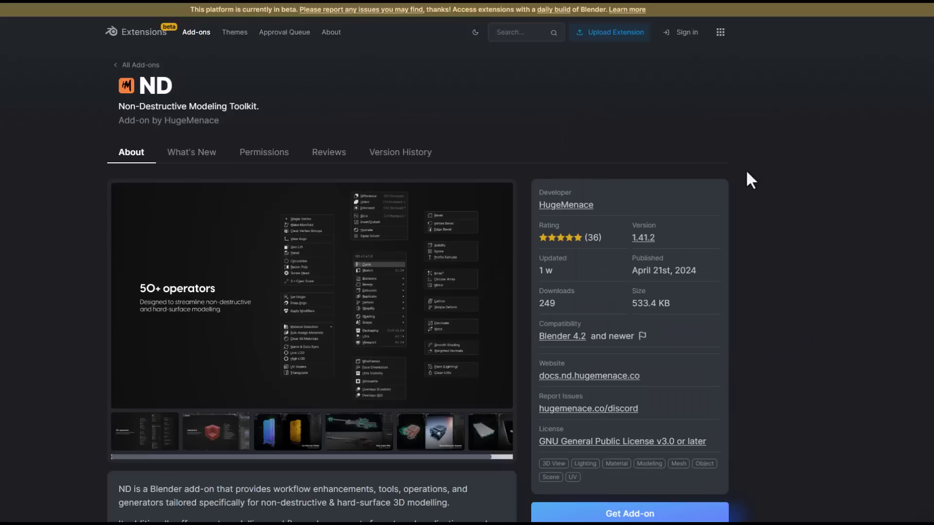
Get the ND add-on from its web page and drop it into the Blender viewport beside the browser
scroll(736, 217, down, 3)
click(671, 379)
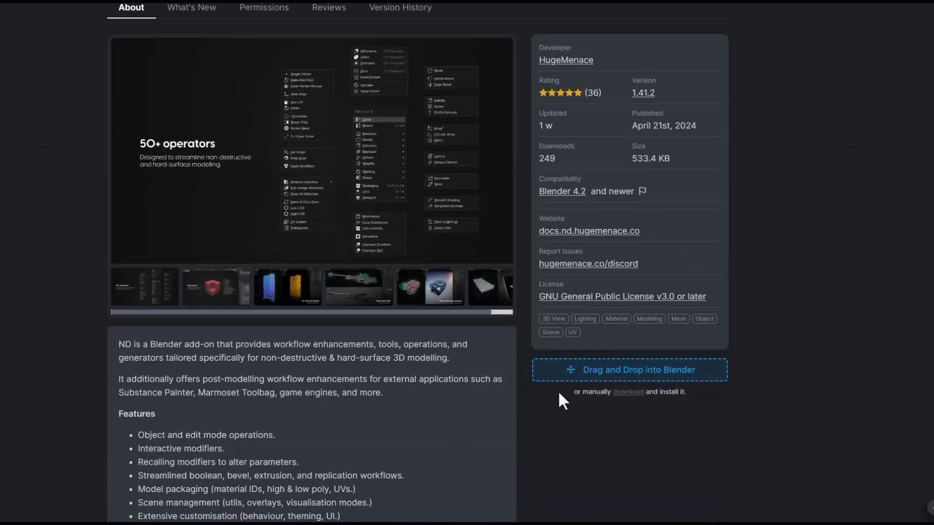
key(super+Left)
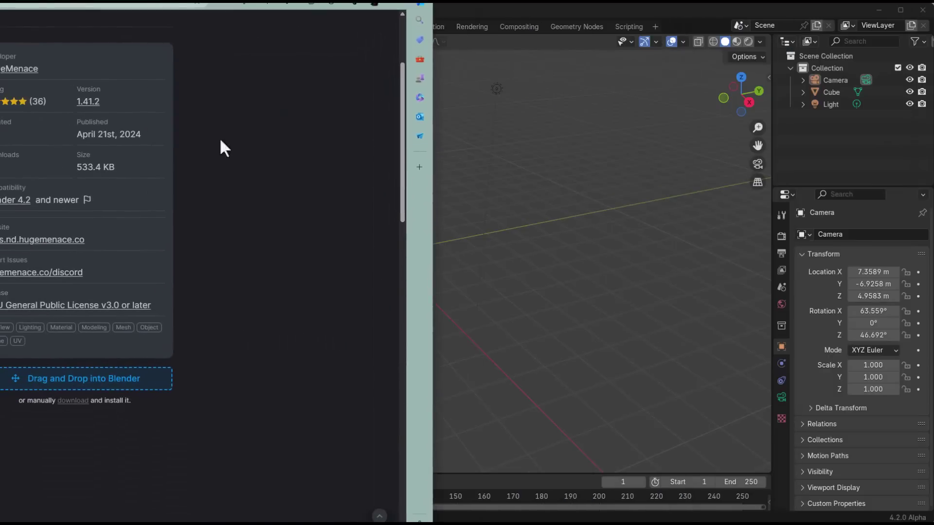
drag(88, 382, 569, 333)
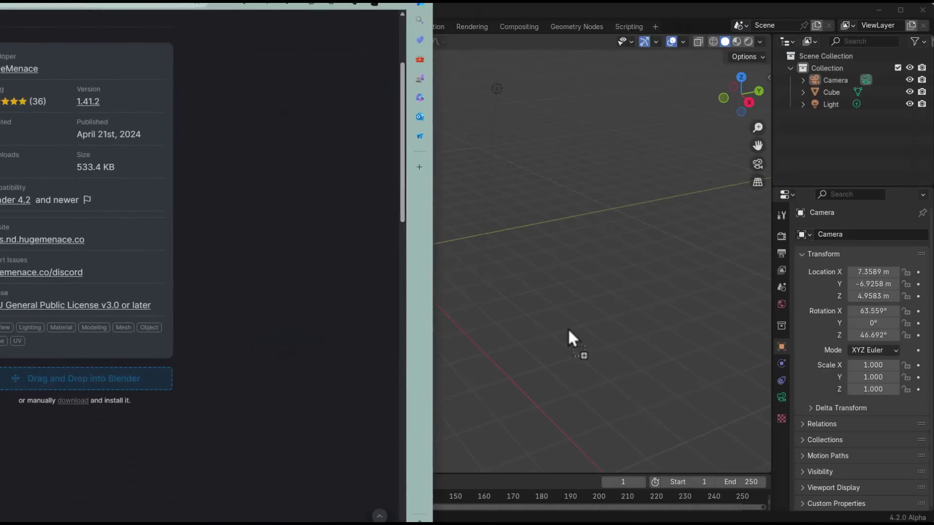
Browse both pages of the website's theme catalogue and open the Midnight Round theme
key(super+Up)
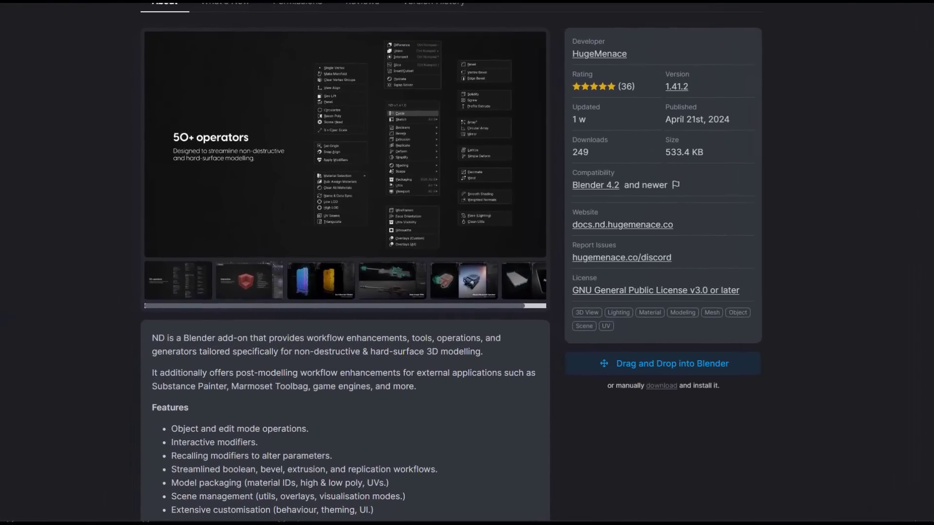
scroll(298, 161, up, 3)
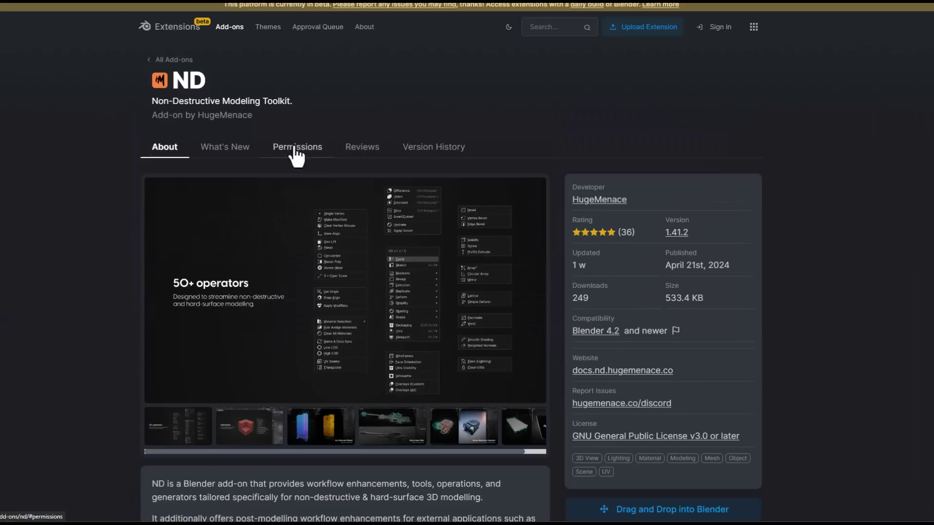
click(276, 33)
scroll(606, 384, down, 5)
scroll(582, 371, down, 5)
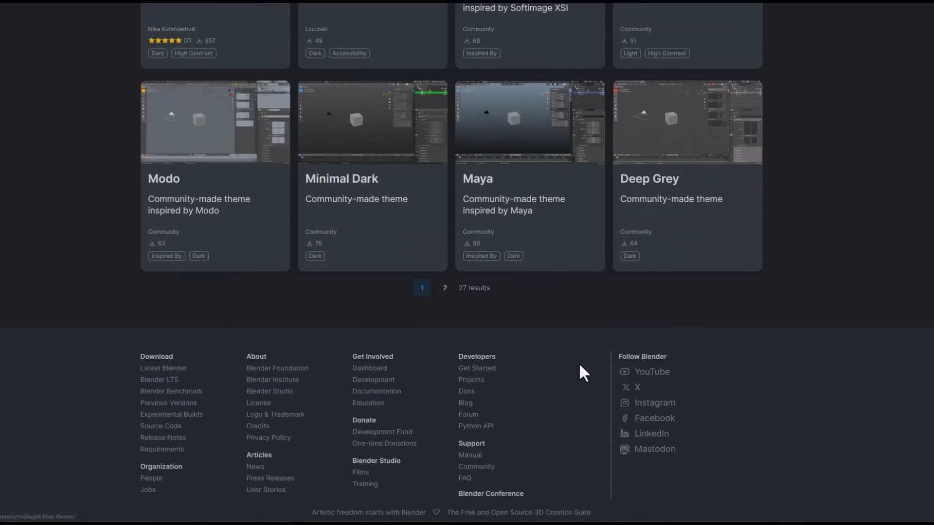
click(445, 293)
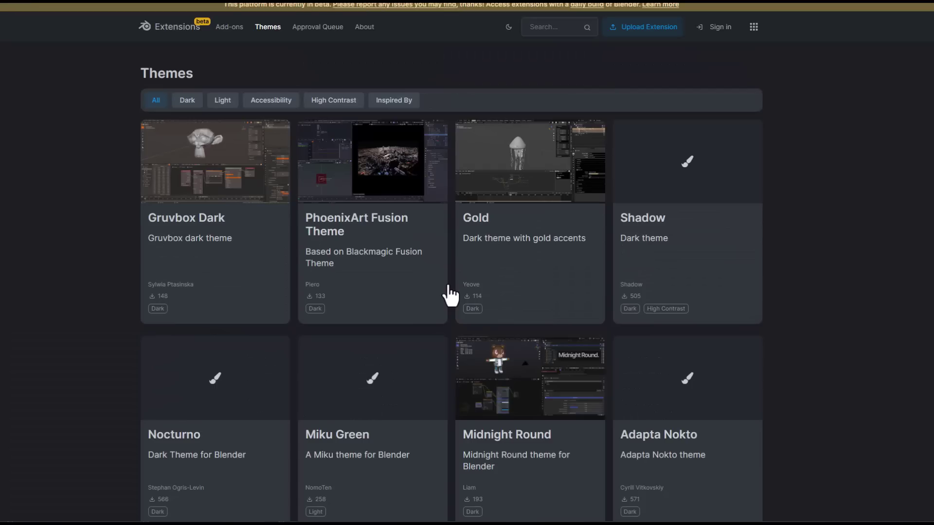
scroll(449, 292, down, 4)
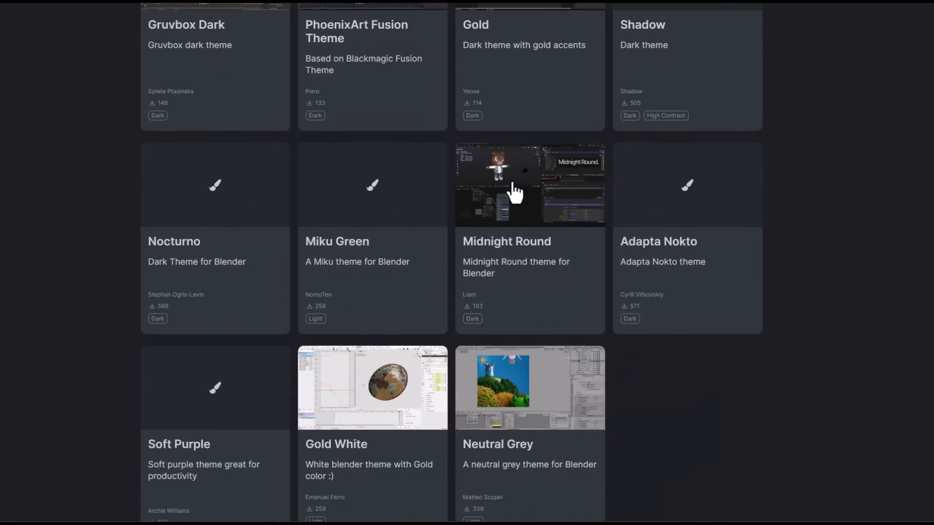
click(515, 193)
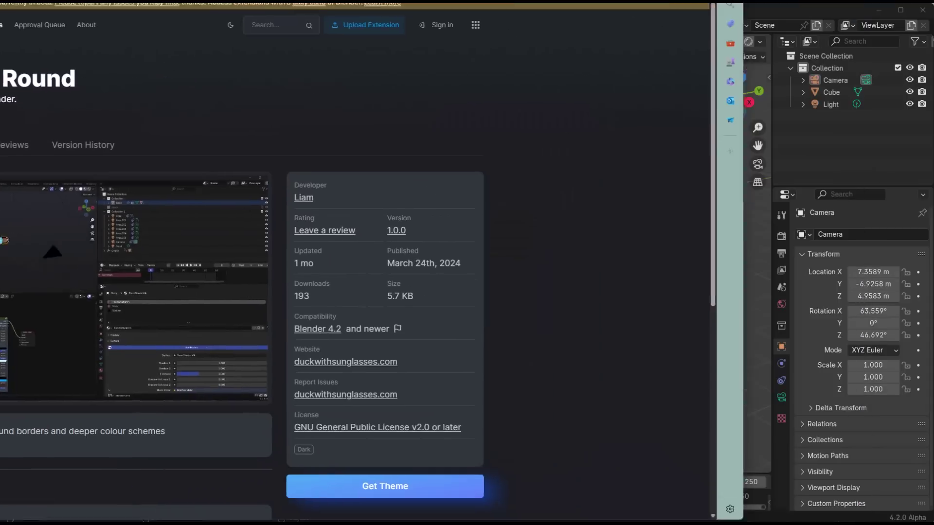
Try to install the Midnight Round theme by dropping it from its web page into the Blender viewport
scroll(234, 343, down, 3)
click(171, 341)
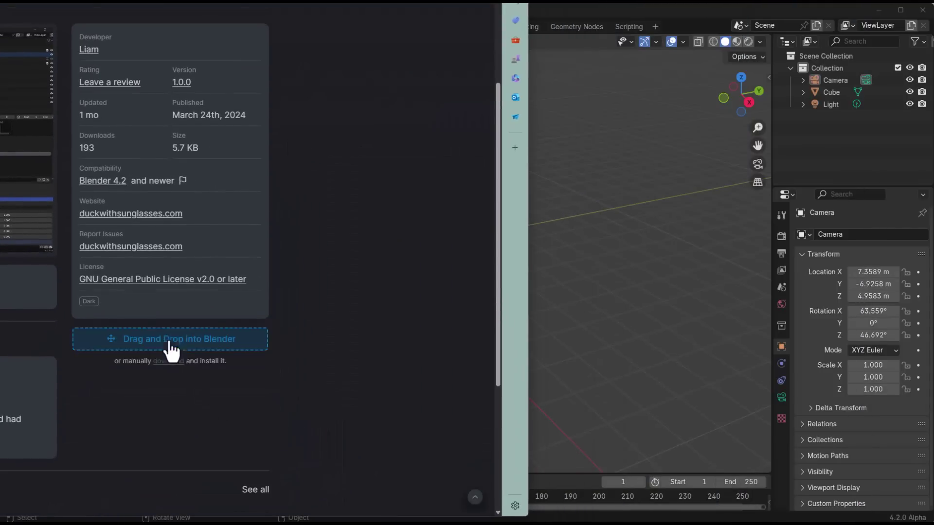
drag(128, 341, 615, 324)
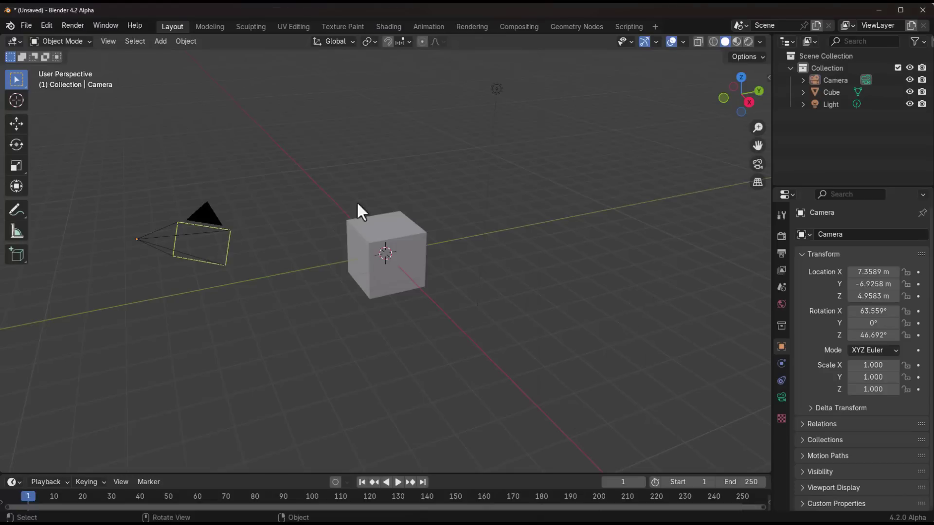
Open the Blender Preferences and examine the experimental features, including Extensions Development Utilities
click(46, 25)
click(77, 193)
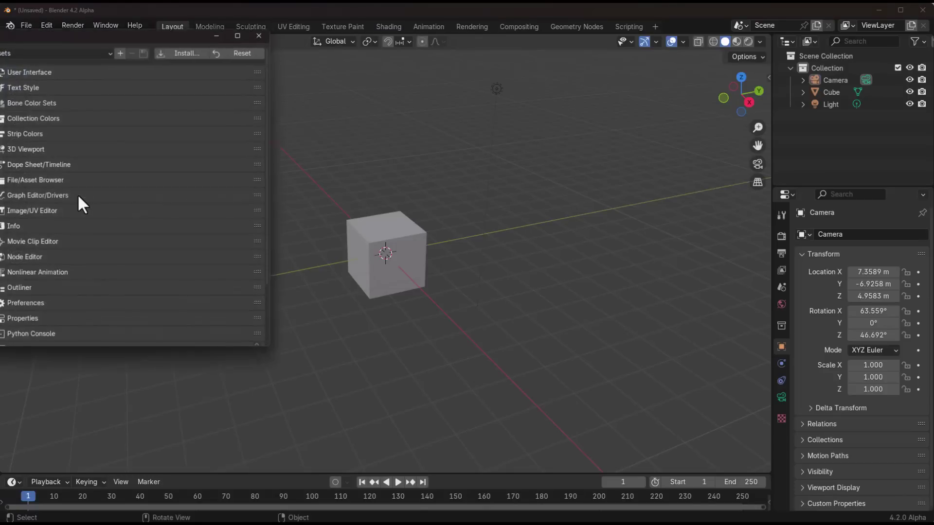
drag(94, 28, 416, 19)
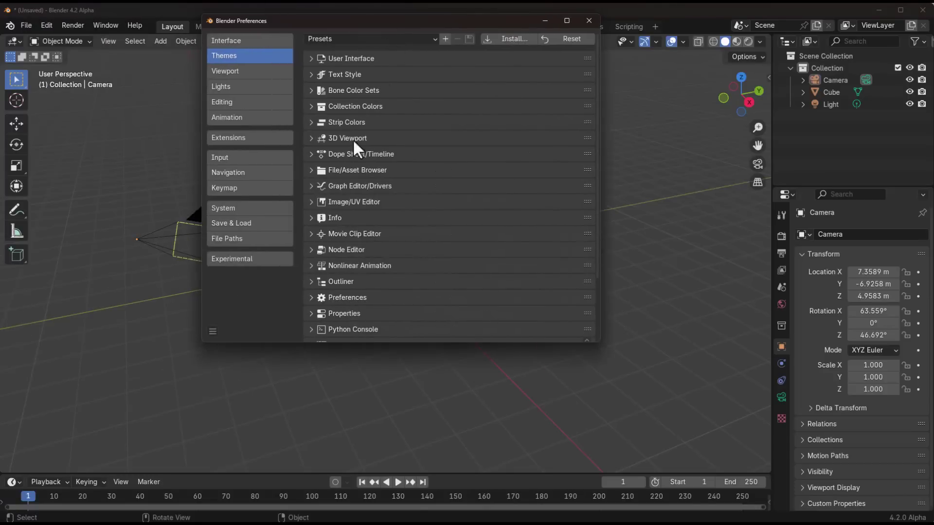
click(227, 258)
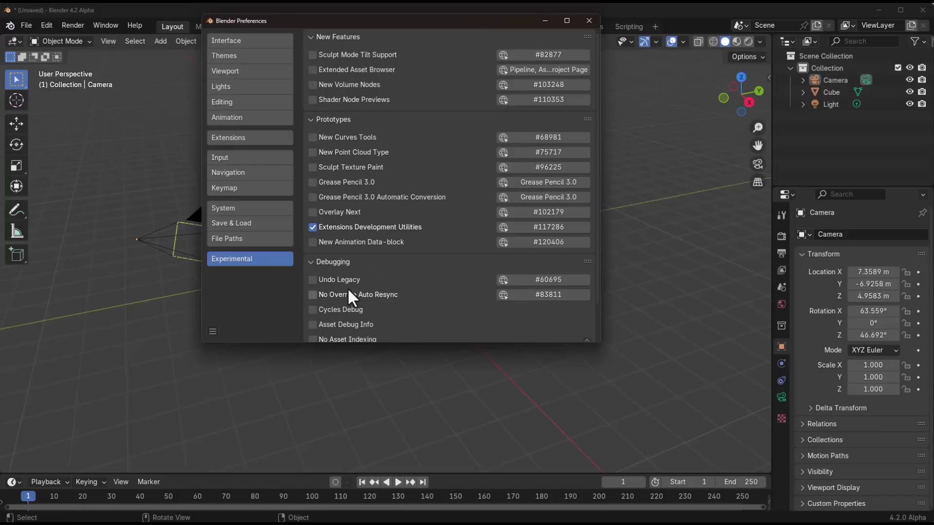
scroll(348, 290, down, 2)
scroll(348, 297, up, 2)
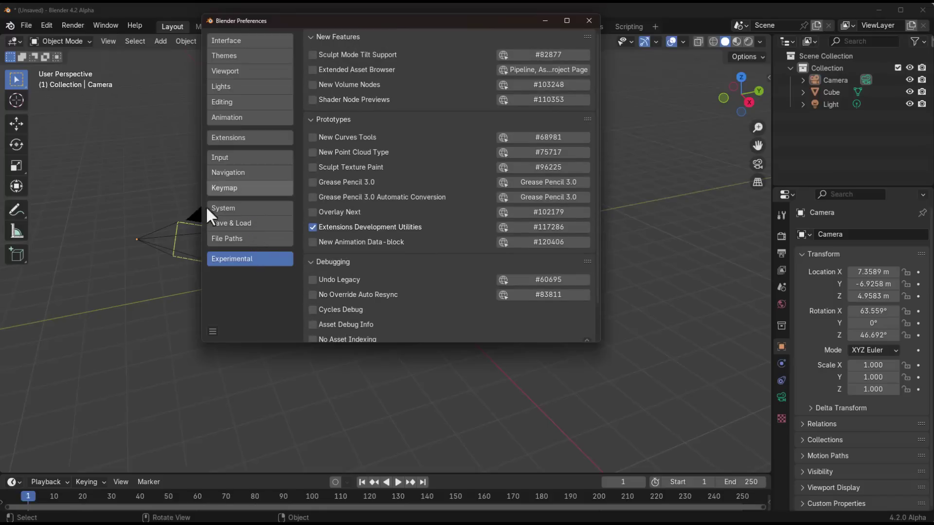
key(alt+Tab)
click(558, 337)
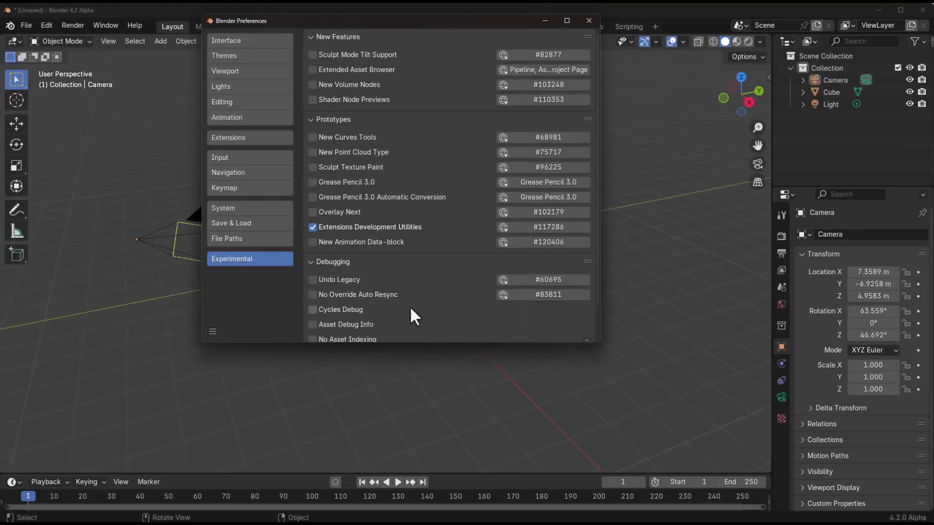
Apply the Midnight Blue theme preset and check the list of available theme presets
click(234, 136)
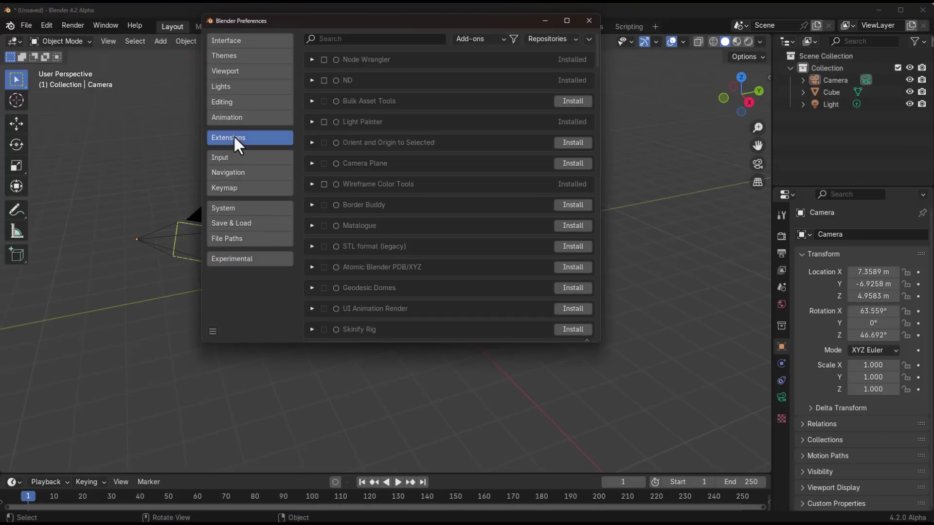
click(225, 55)
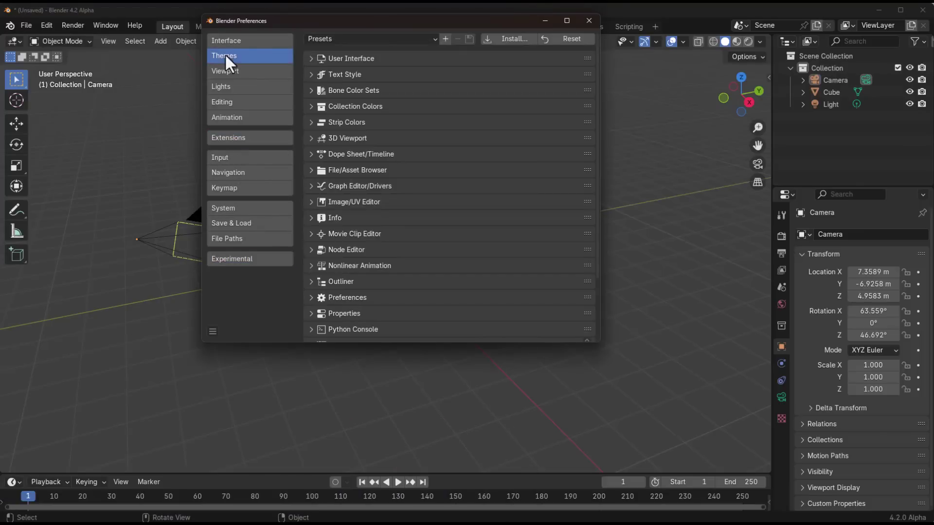
click(386, 41)
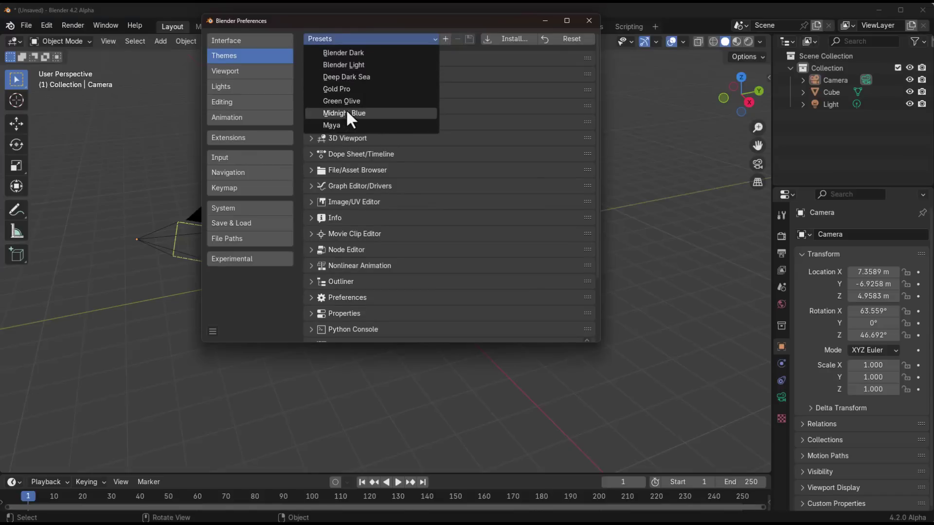
click(347, 112)
click(369, 37)
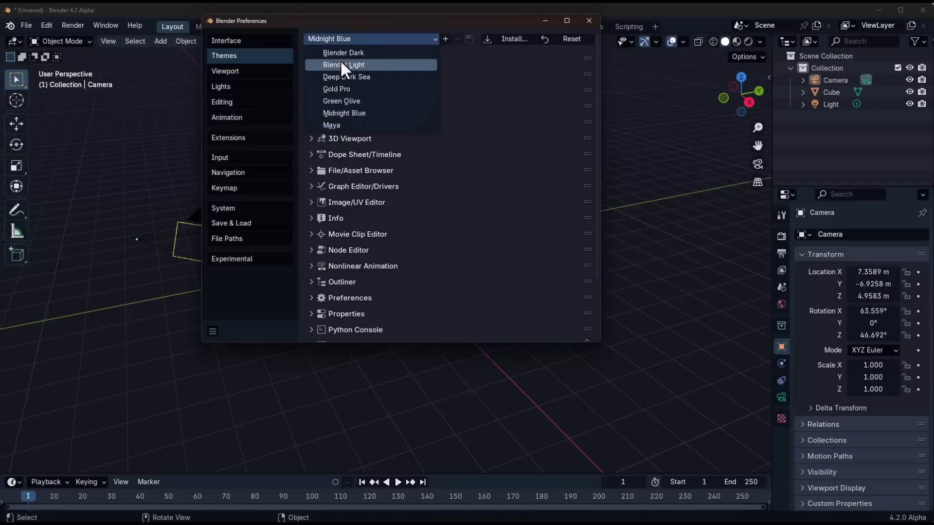
Search the extensions for "round", limit the results to themes and install the Midnight Round theme
click(243, 138)
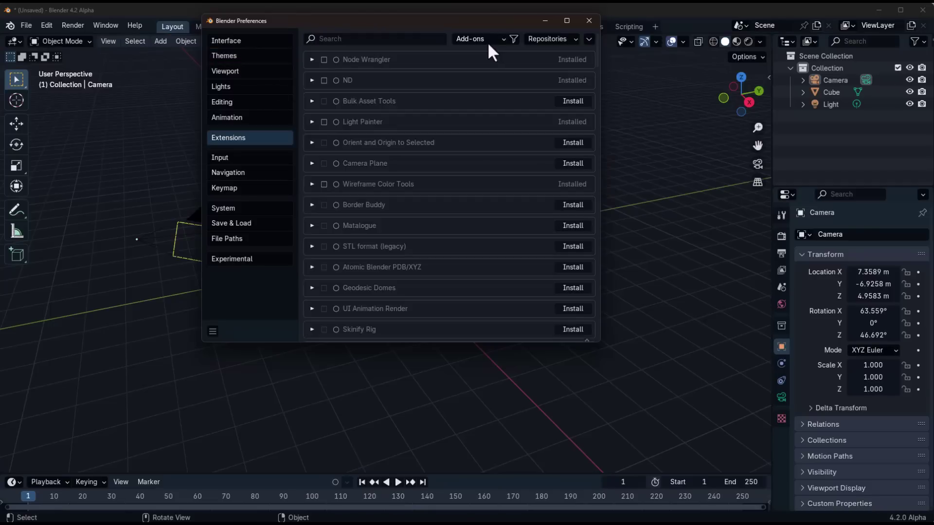
click(391, 37)
text(round)
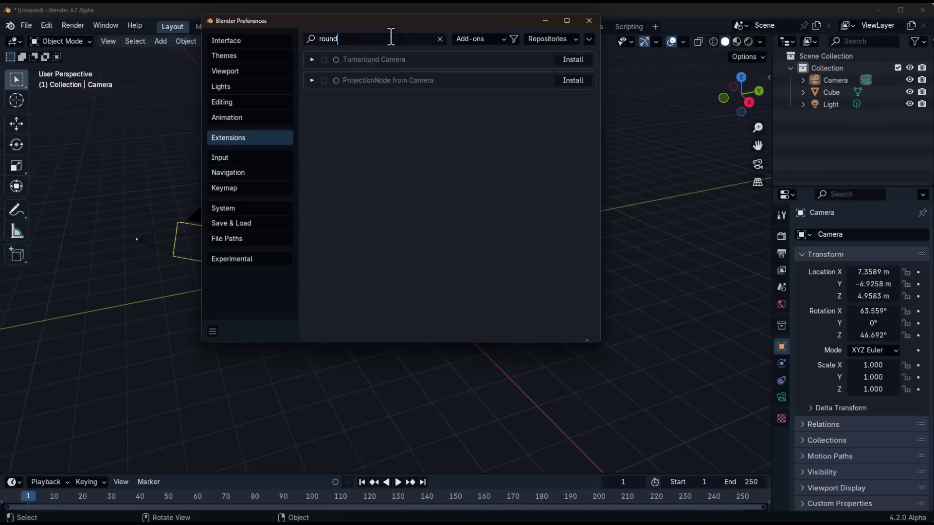
click(488, 39)
click(478, 97)
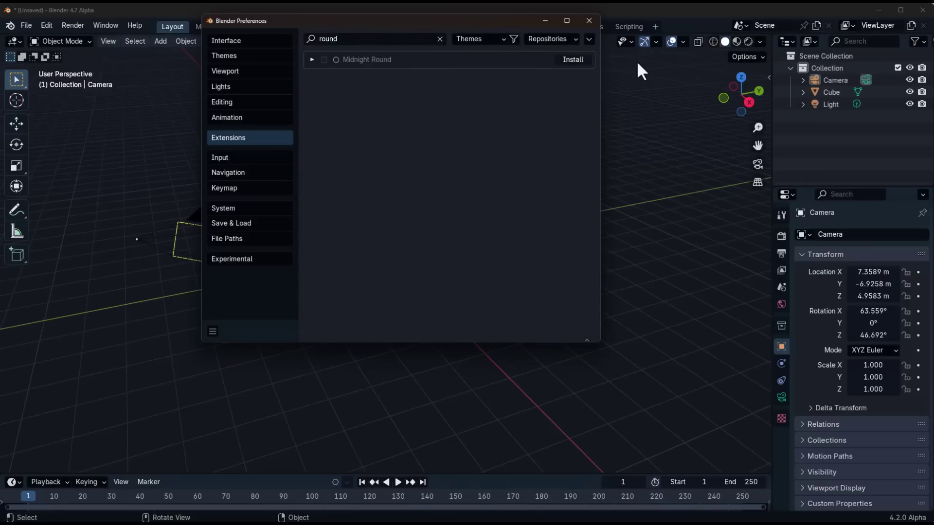
click(572, 59)
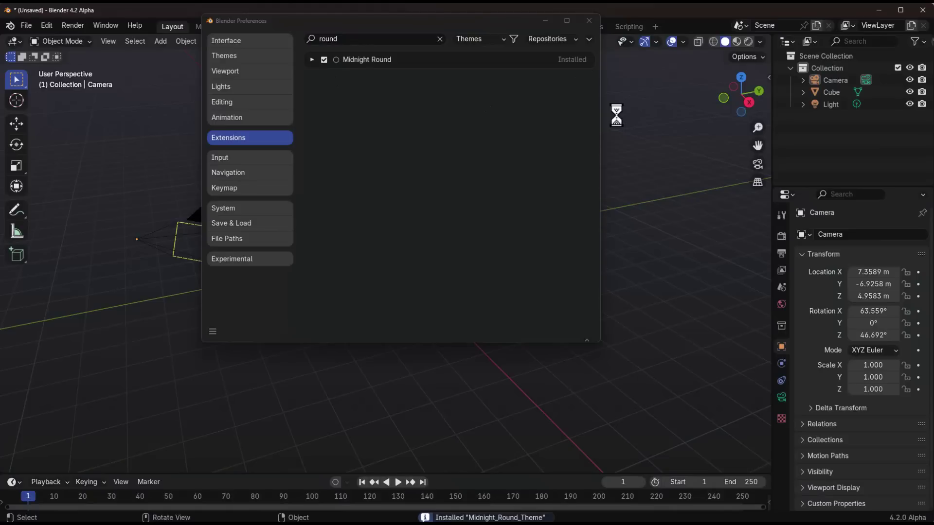
Save the current Blender preferences
click(217, 331)
click(242, 292)
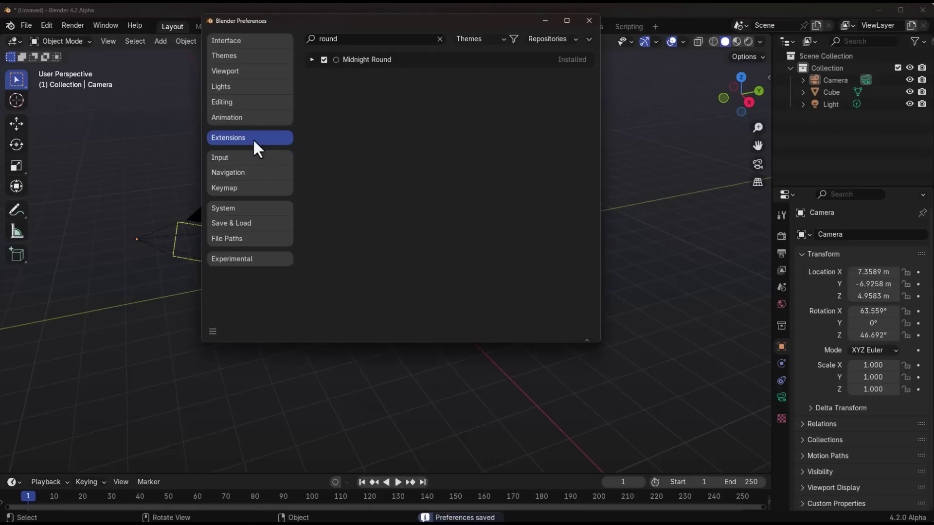
Switch to the Blender Extensions website in full-screen view and open its add-ons catalogue from the Midnight Round theme page
key(alt+Tab)
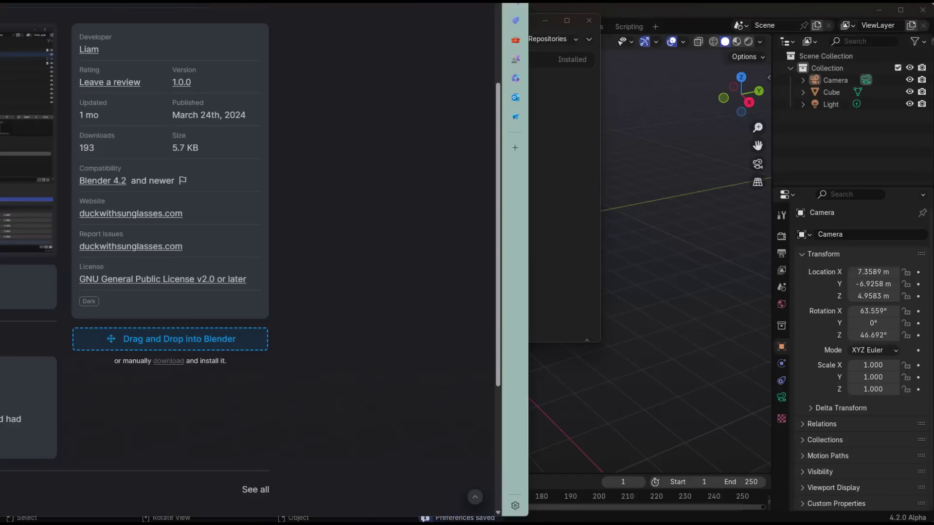
key(F11)
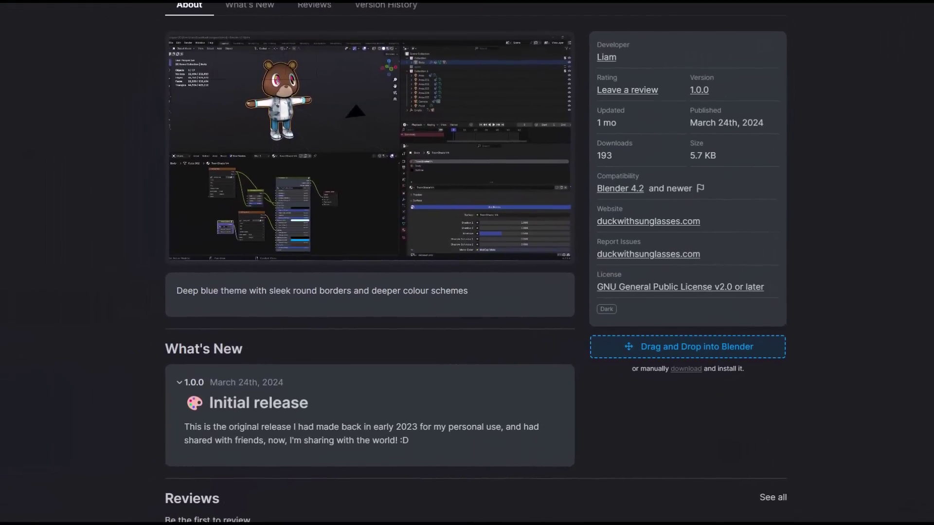
scroll(594, 412, up, 3)
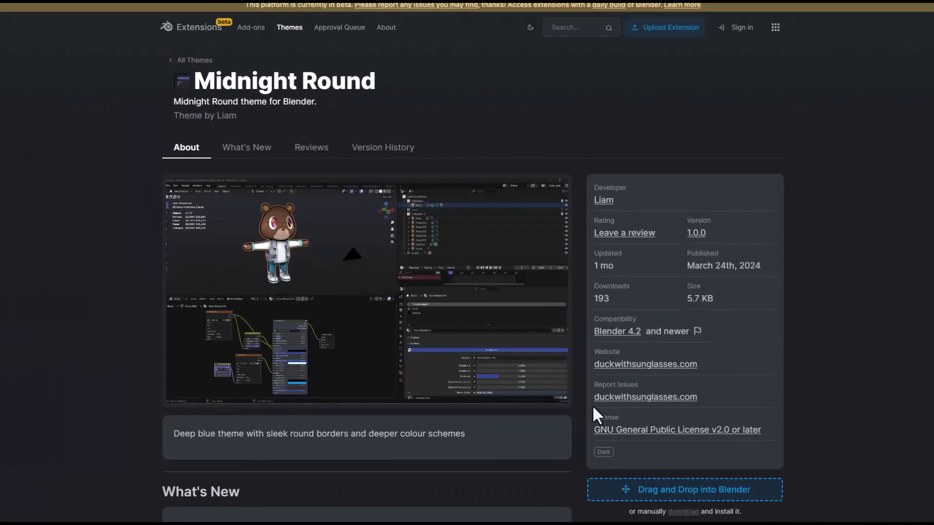
click(253, 30)
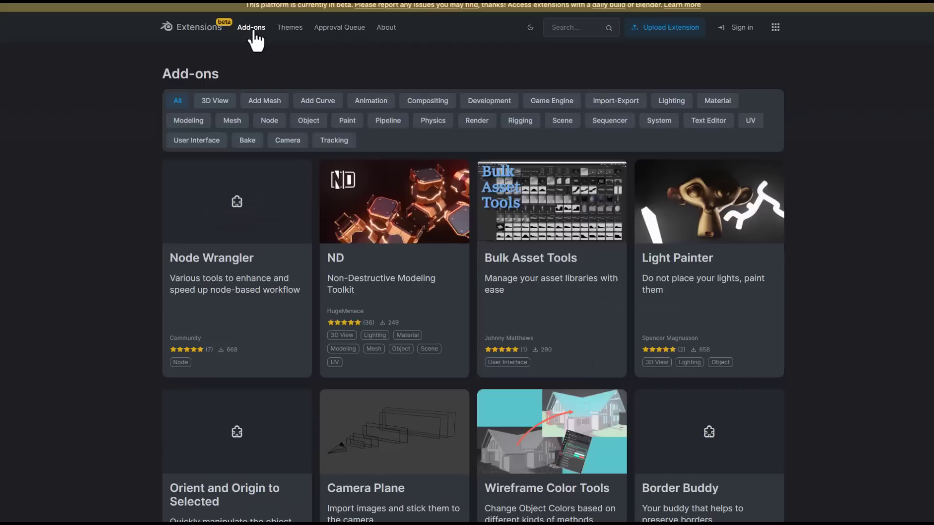
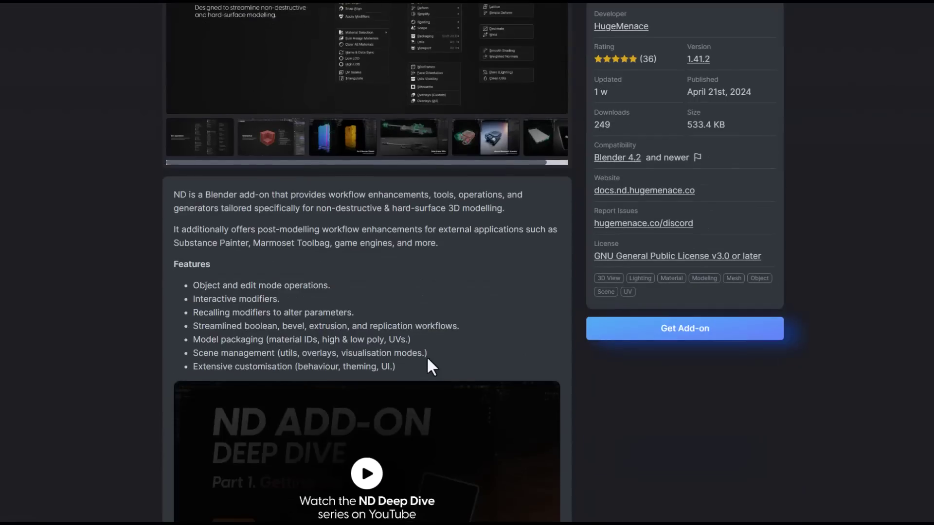
Look through the preview images of the ND add-on, including the Sci-fi Barrier, Halo Sniper Rifle, Bluetooth speaker and mobile phone
scroll(427, 360, up, 5)
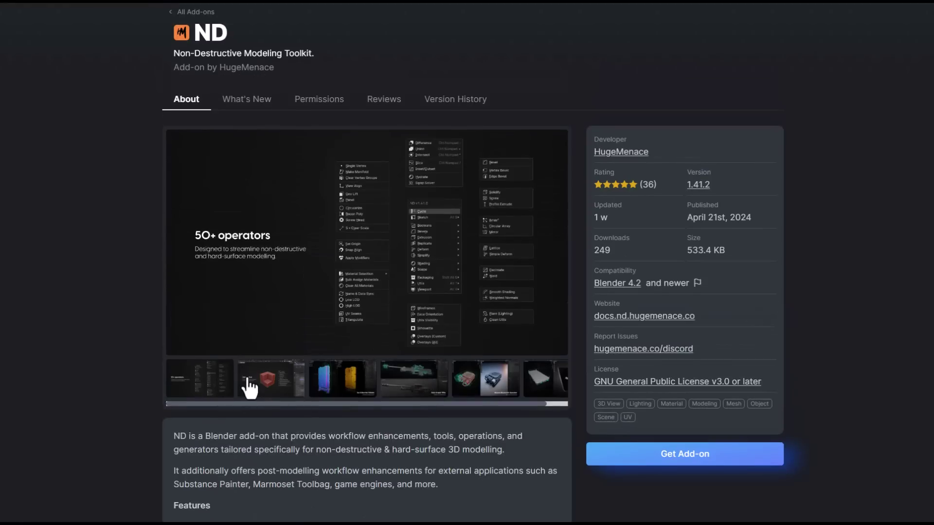
click(249, 382)
click(320, 390)
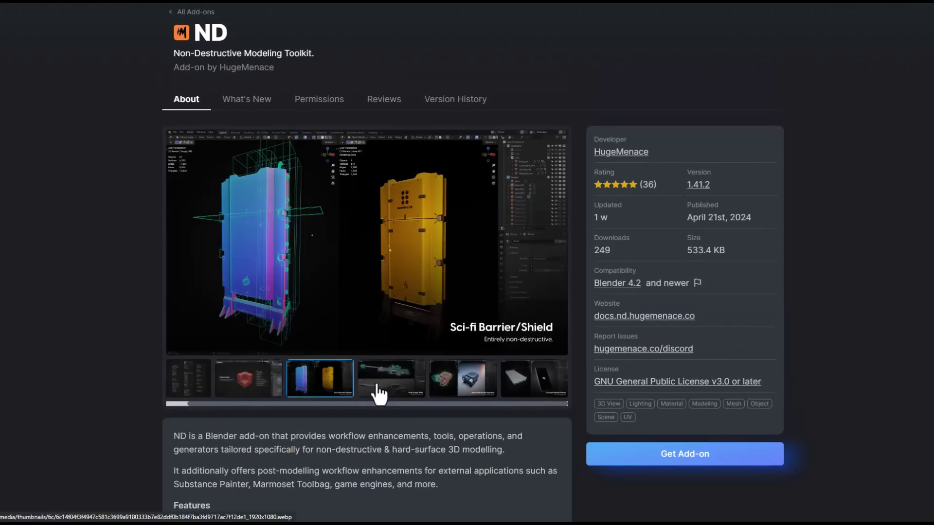
click(380, 391)
click(442, 387)
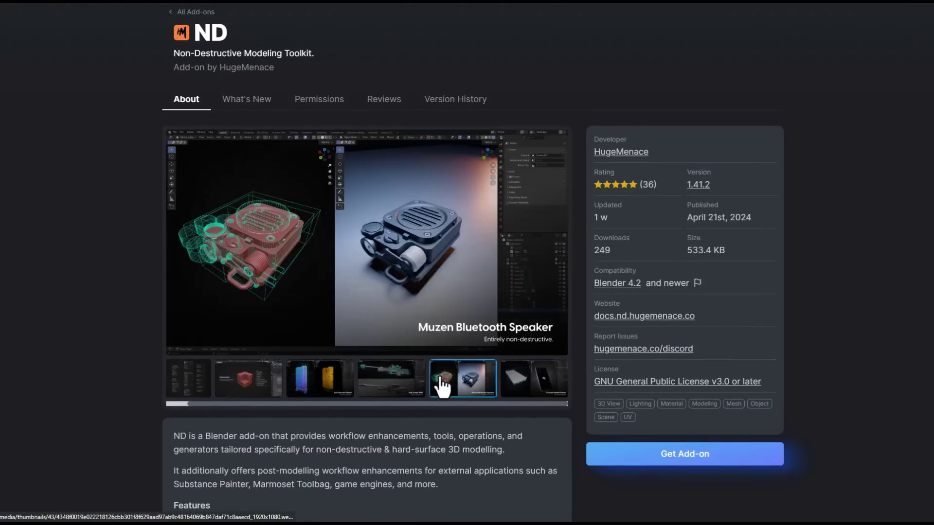
click(516, 390)
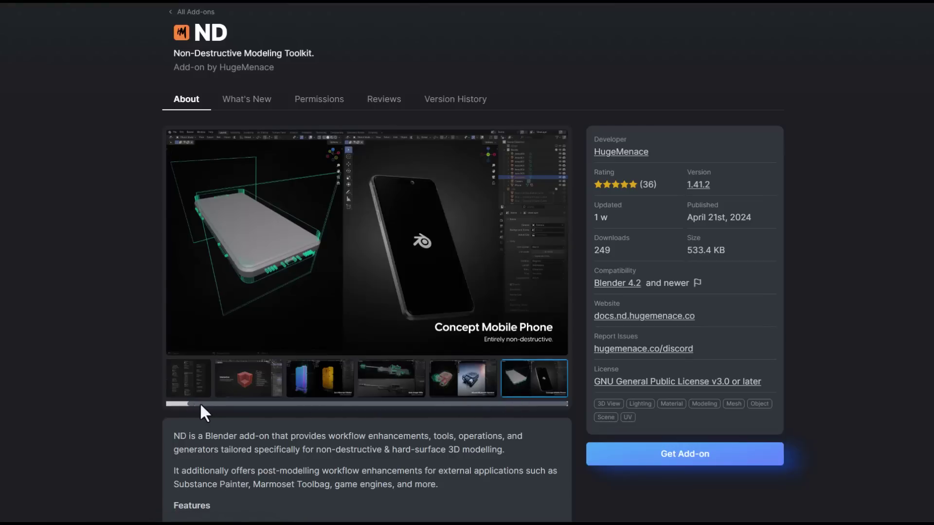
click(439, 381)
click(384, 386)
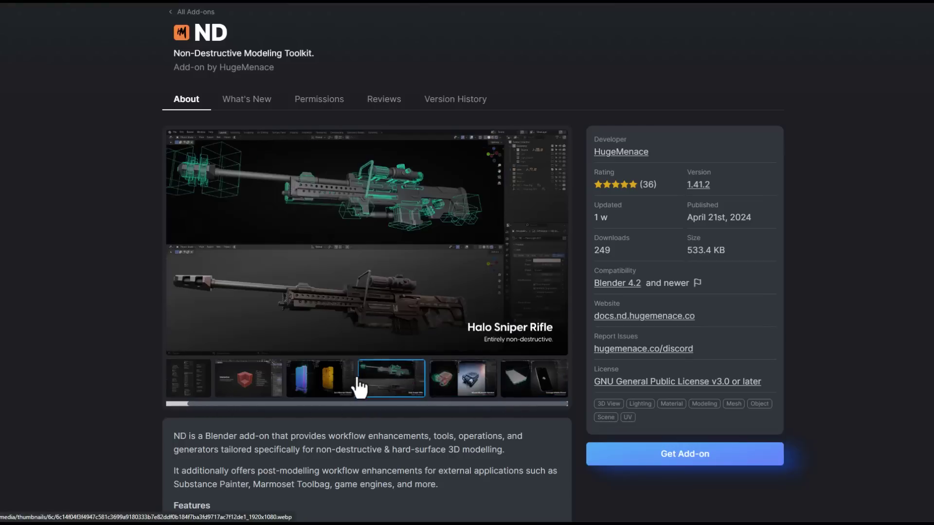
click(309, 384)
click(233, 389)
click(194, 381)
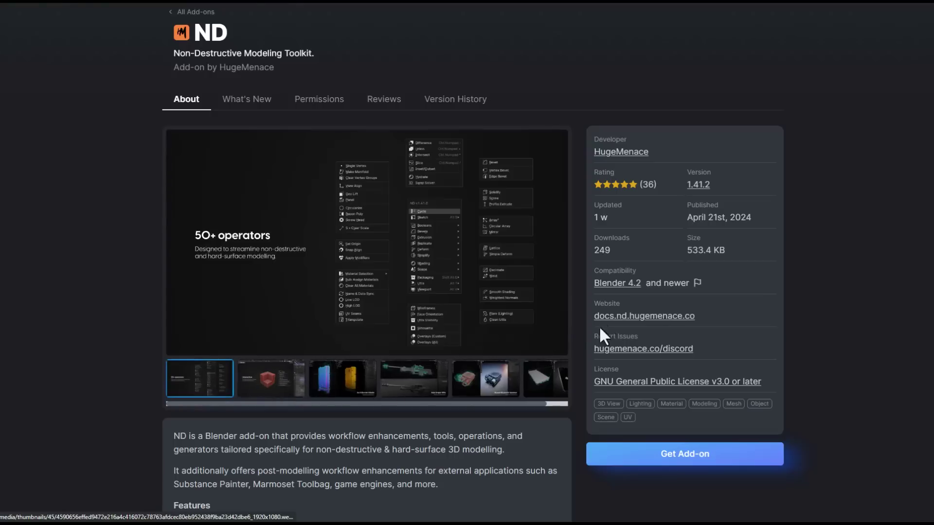
Open the ND add-on's documentation website and examine the tools listed in its Getting Started guide
click(654, 320)
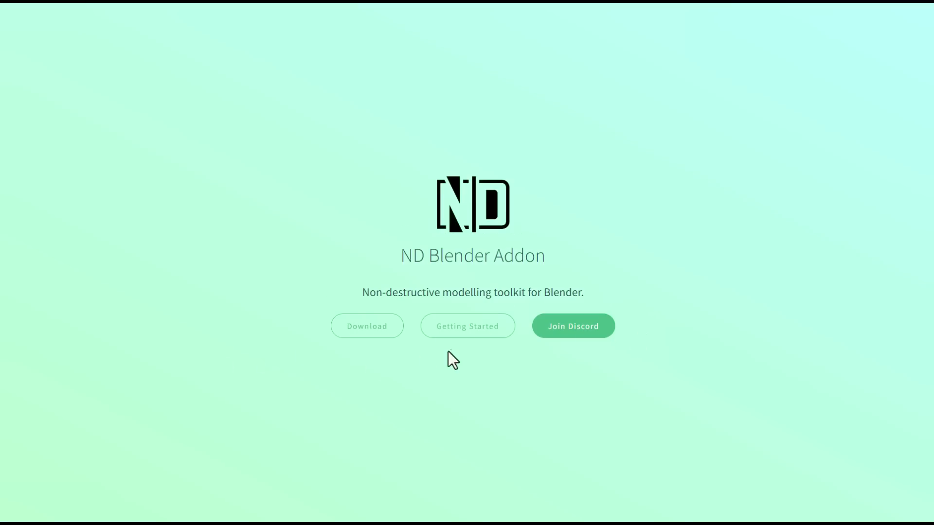
click(452, 331)
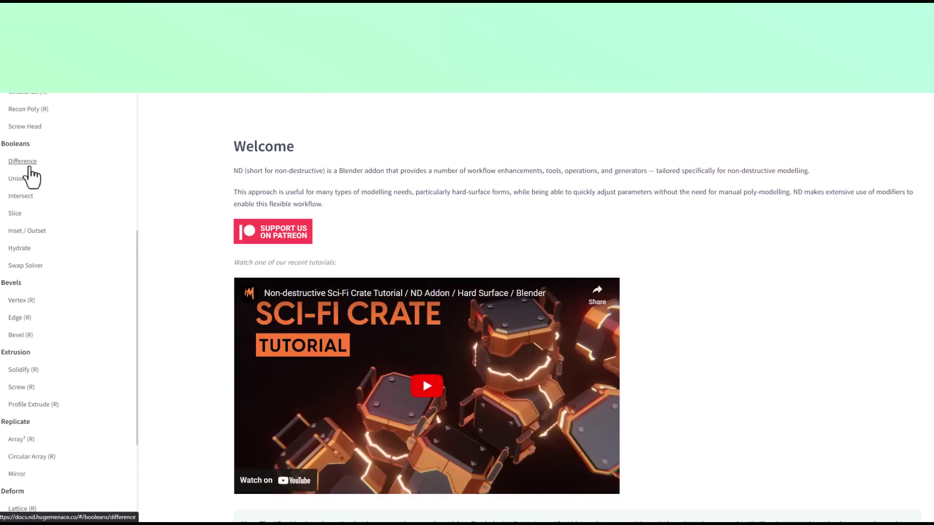
scroll(38, 273, down, 1)
scroll(33, 316, down, 2)
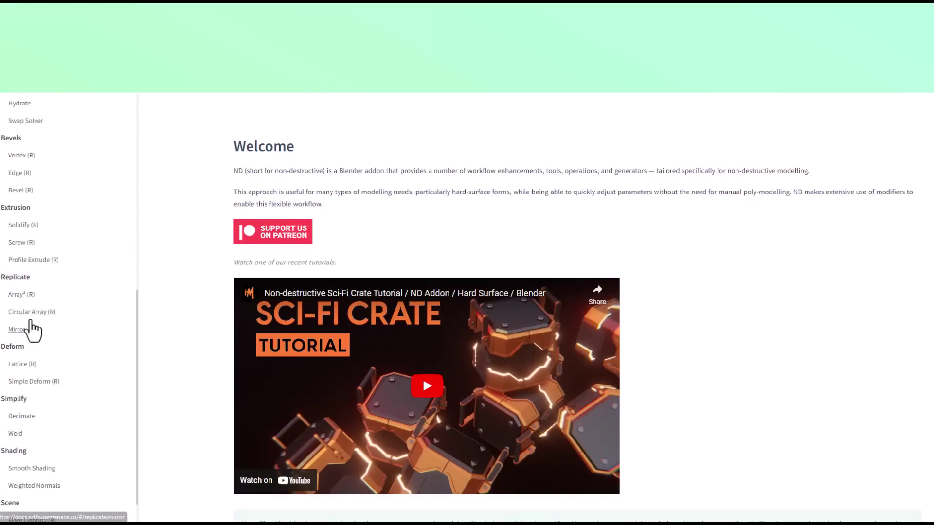
scroll(25, 345, down, 3)
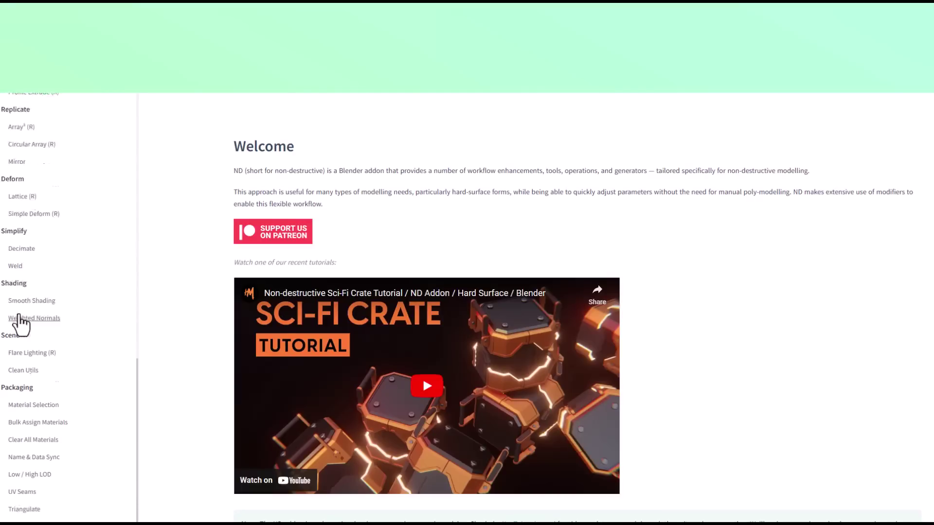
scroll(20, 319, down, 2)
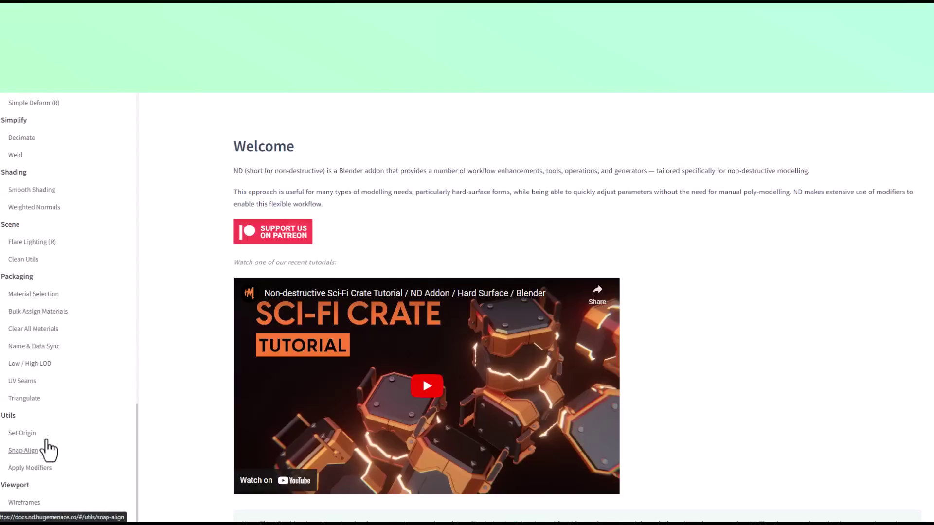
scroll(49, 413, up, 15)
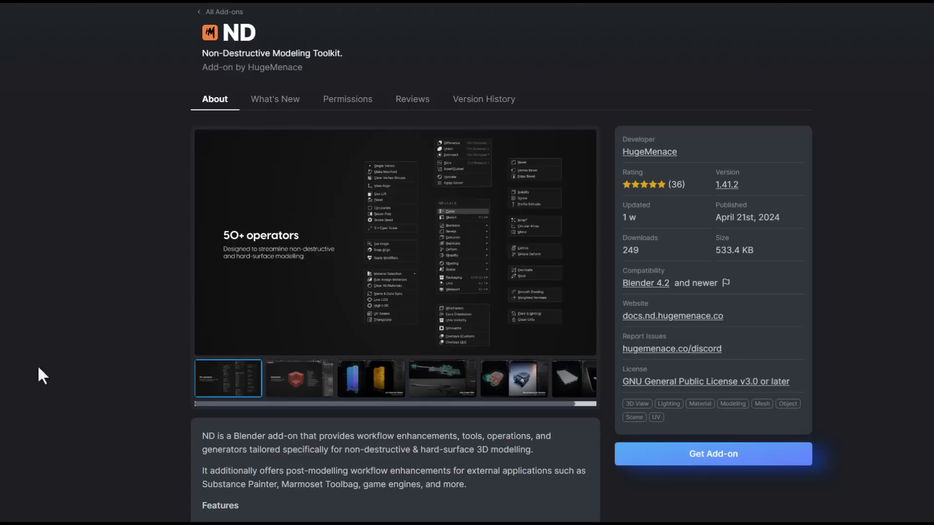
Return to the add-ons catalogue and browse the extensions tagged Rigging, Tracking, Bake and Object
scroll(195, 376, up, 1)
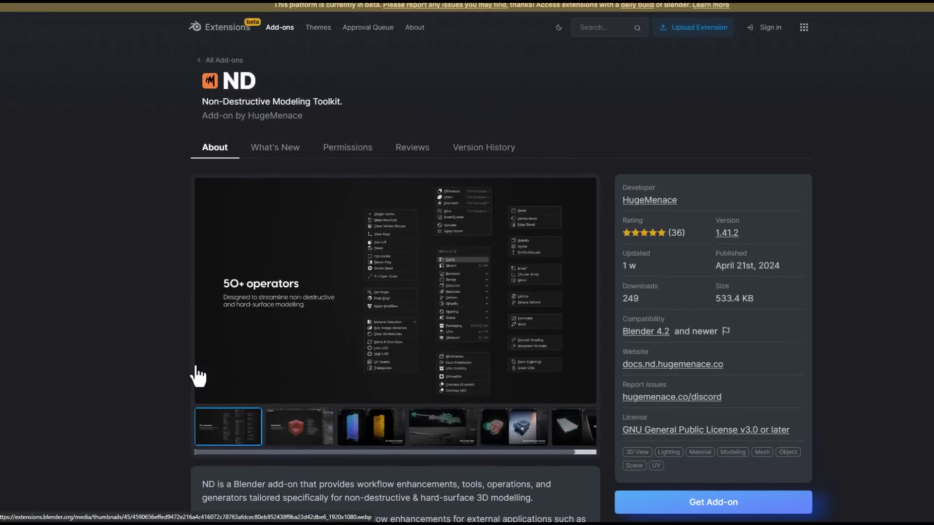
click(275, 27)
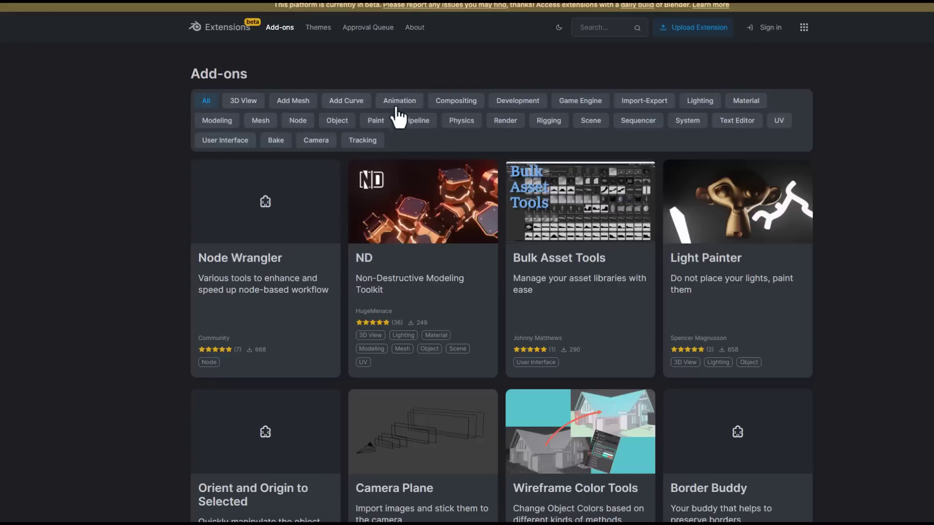
click(559, 126)
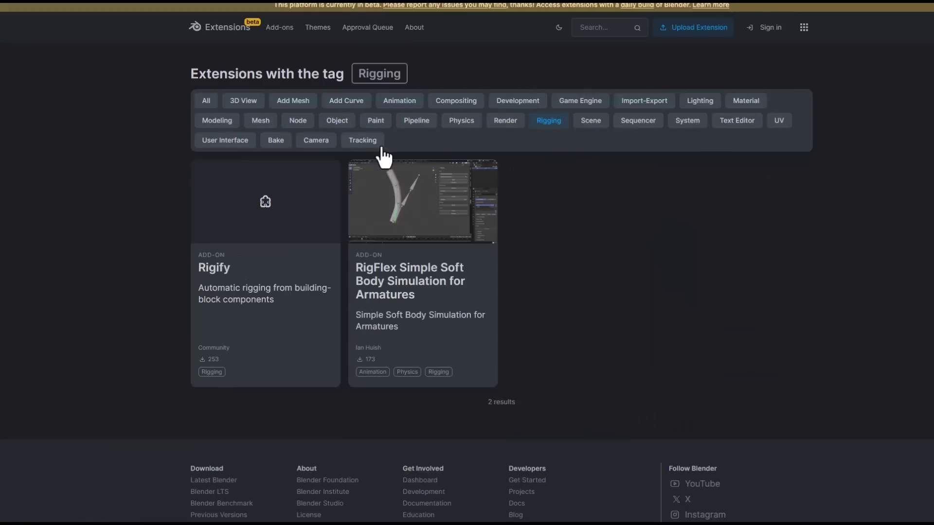
click(363, 143)
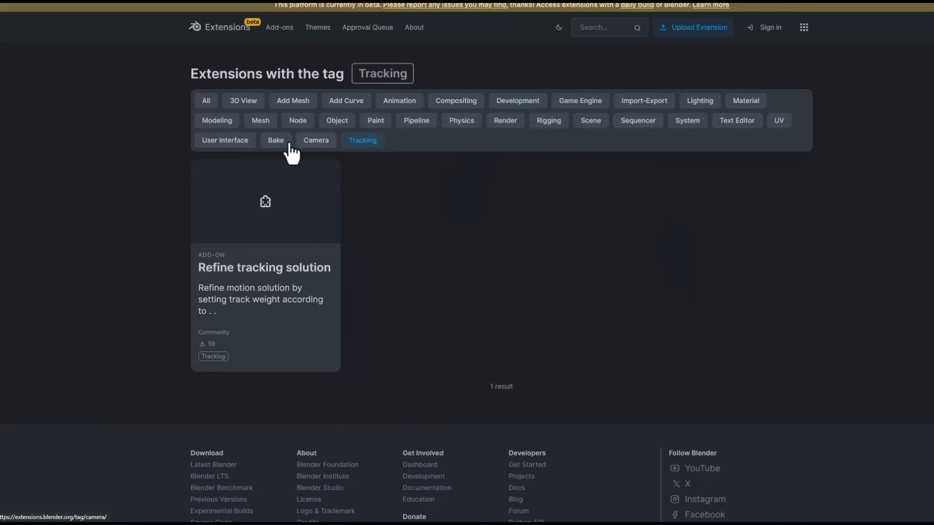
click(277, 142)
click(343, 124)
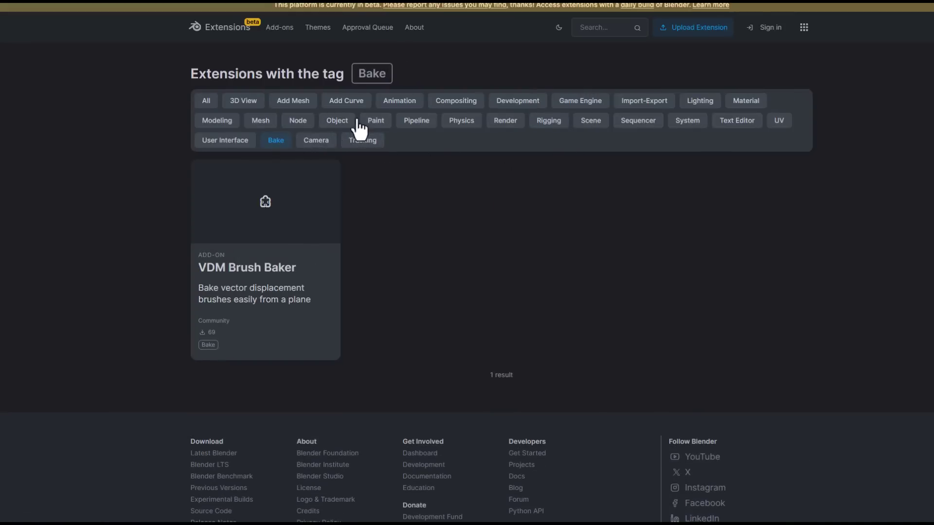
scroll(540, 252, down, 2)
scroll(539, 252, up, 2)
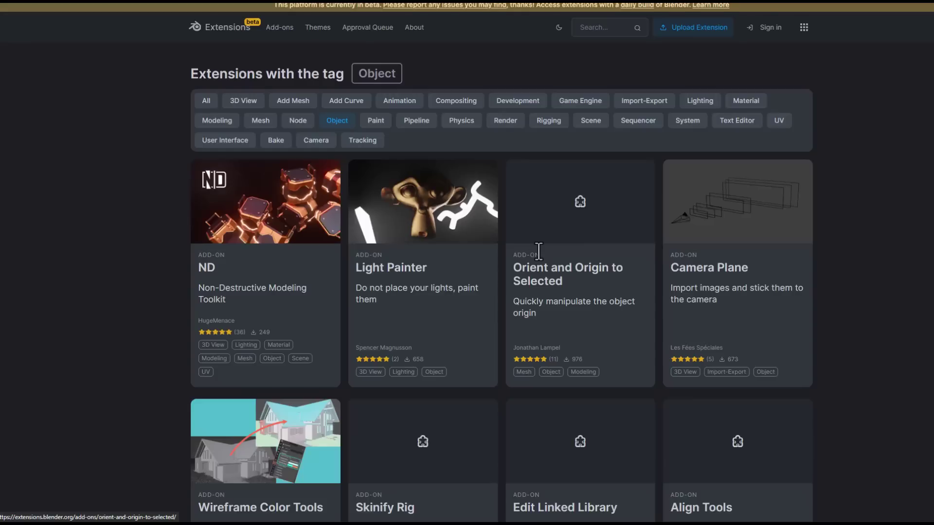
Open the Extension Approval Queue and examine the submitted extensions and their review status
click(699, 30)
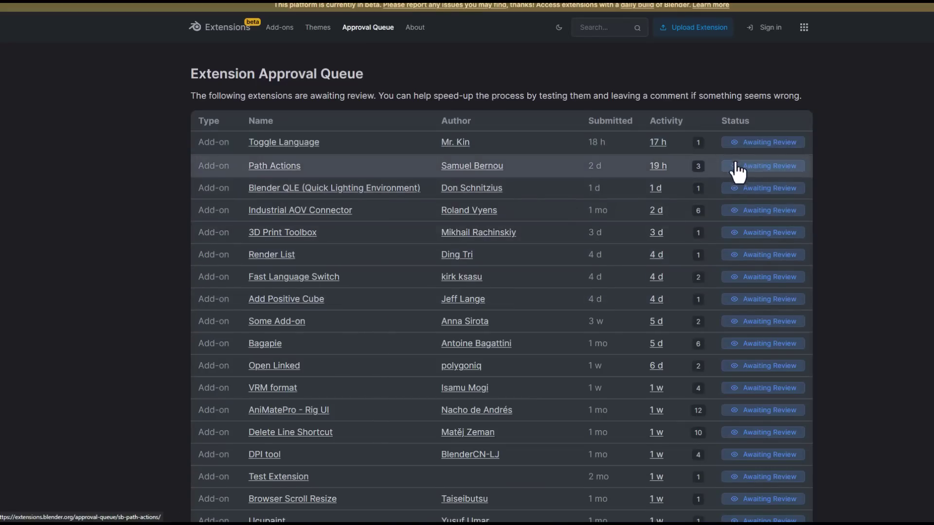
scroll(528, 402, down, 20)
scroll(474, 426, up, 5)
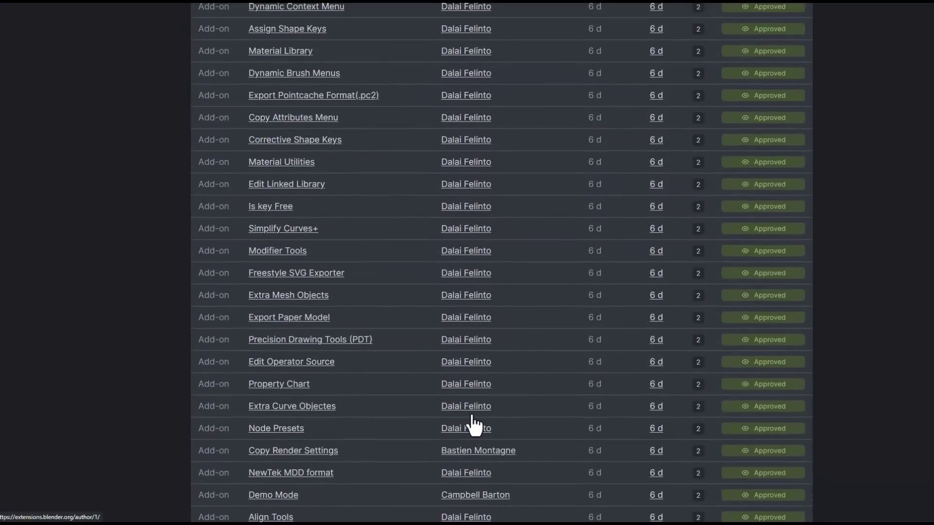
scroll(474, 426, up, 13)
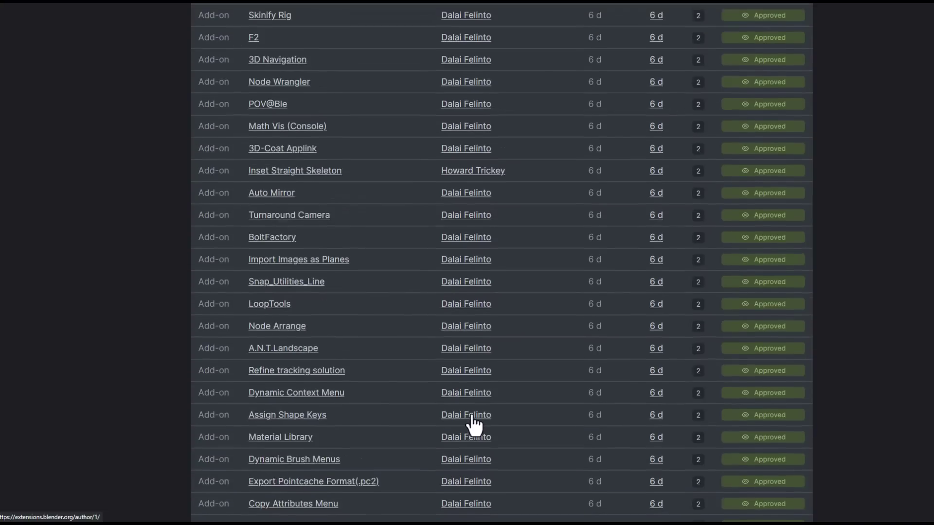
scroll(473, 424, up, 20)
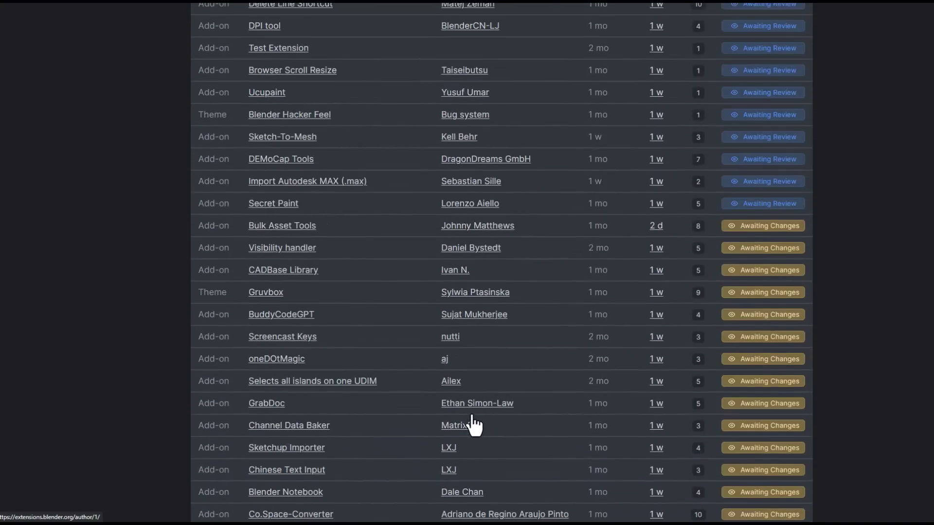
scroll(473, 424, up, 4)
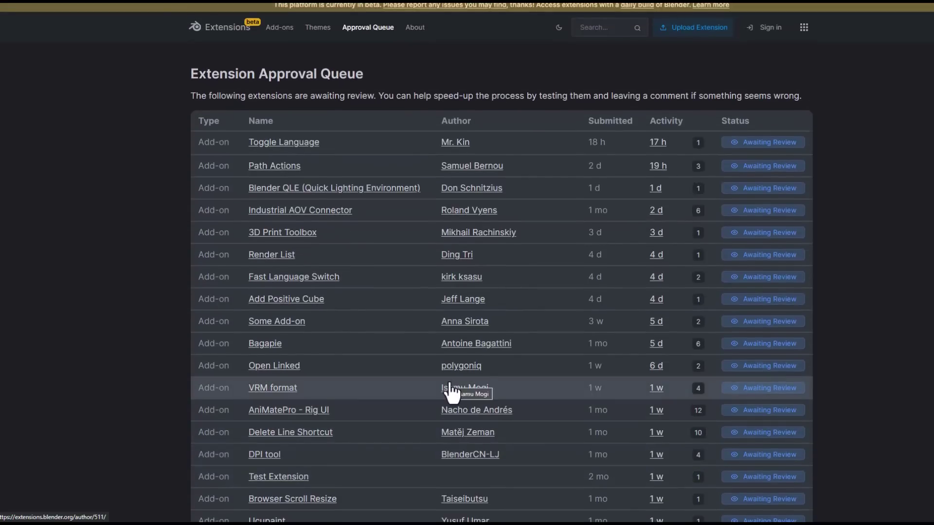
Return to the Blender Preferences, show extensions of all types, install Bulk Asset Tools and look through the list
key(alt+Left)
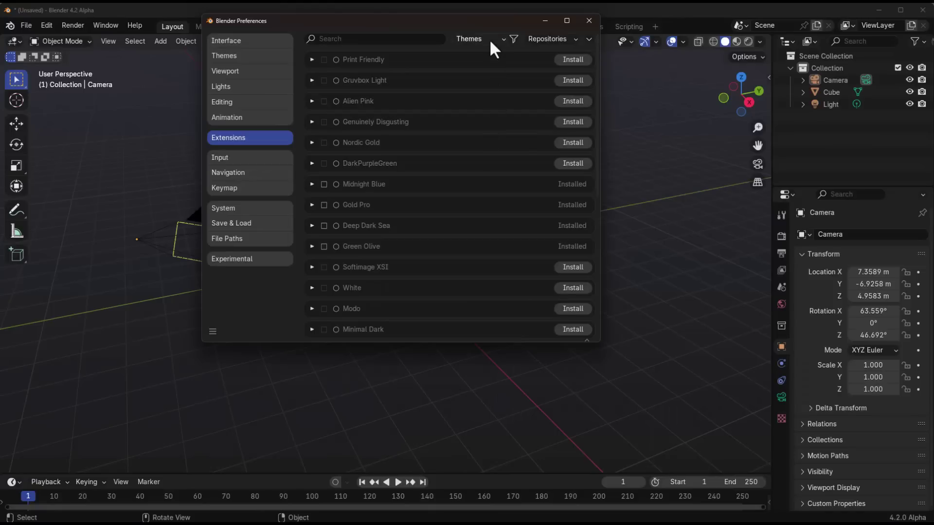
click(488, 39)
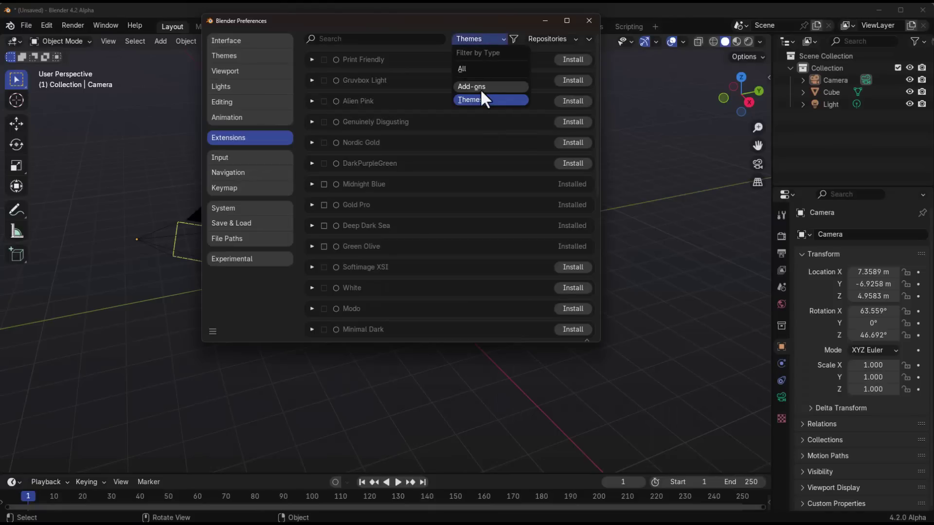
click(483, 86)
click(489, 42)
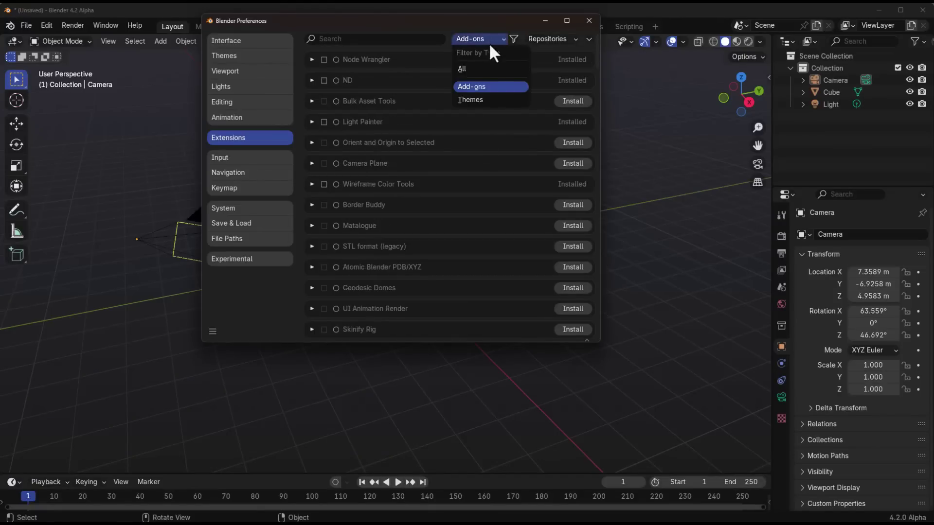
click(475, 70)
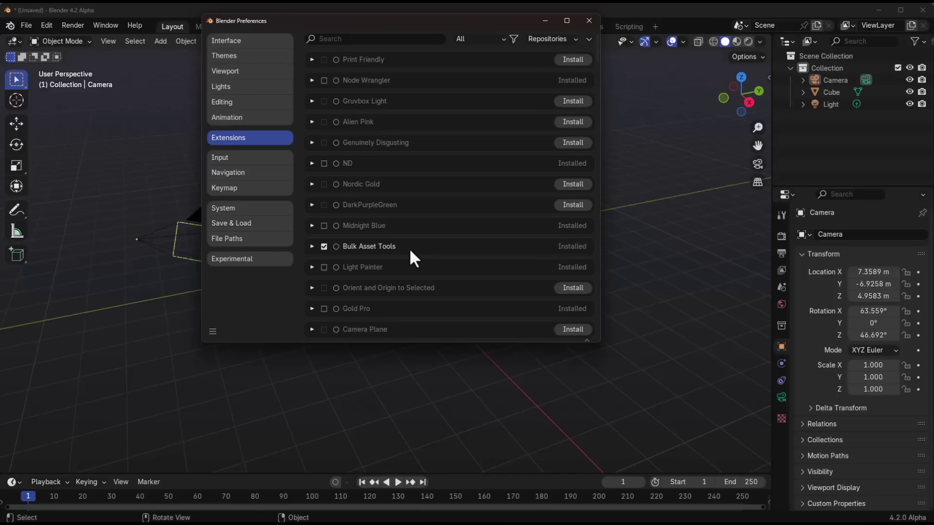
scroll(411, 248, down, 5)
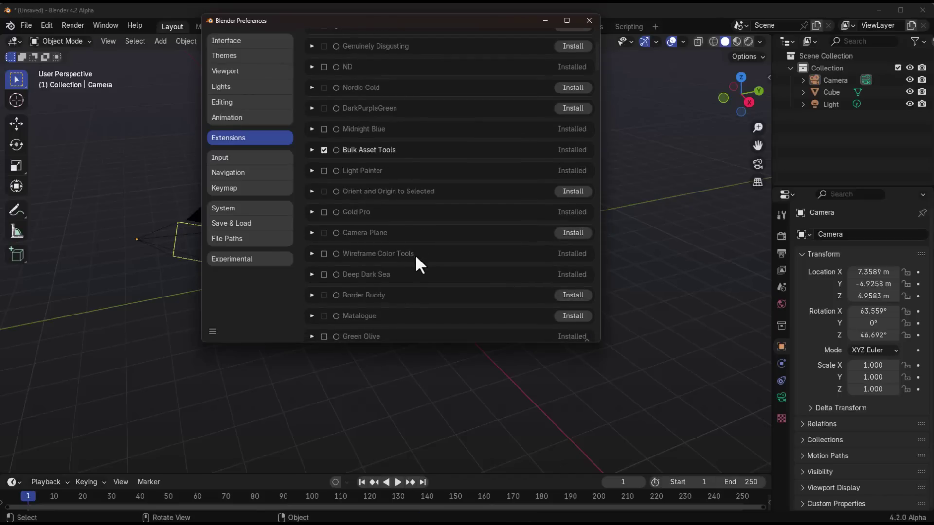
scroll(420, 265, down, 6)
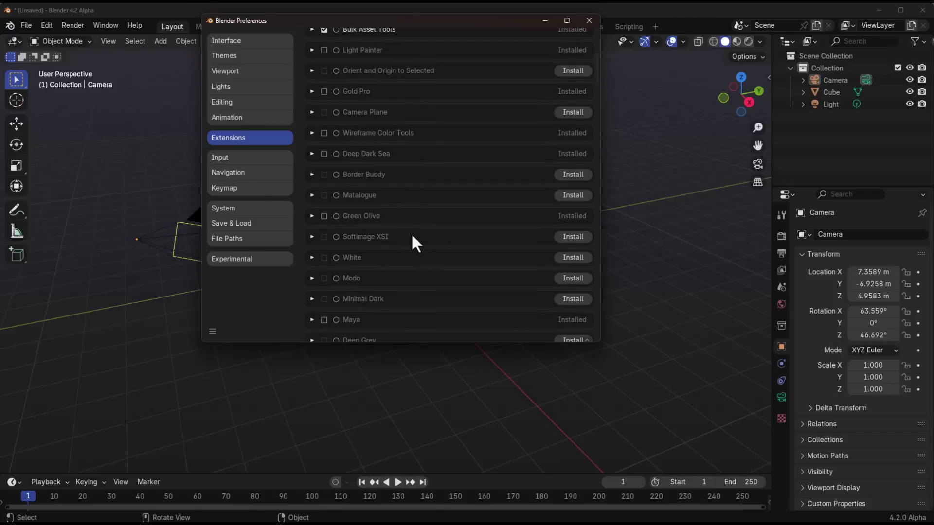
Look through the complete extensions list, return to its beginning and move the Preferences window lower over the viewport
scroll(413, 237, down, 6)
scroll(424, 273, down, 8)
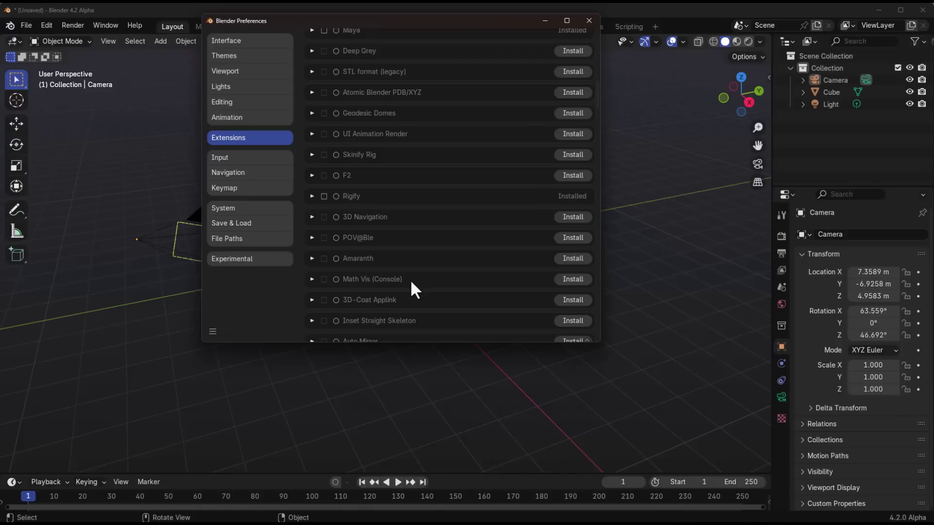
scroll(435, 202, up, 10)
drag(483, 19, 478, 113)
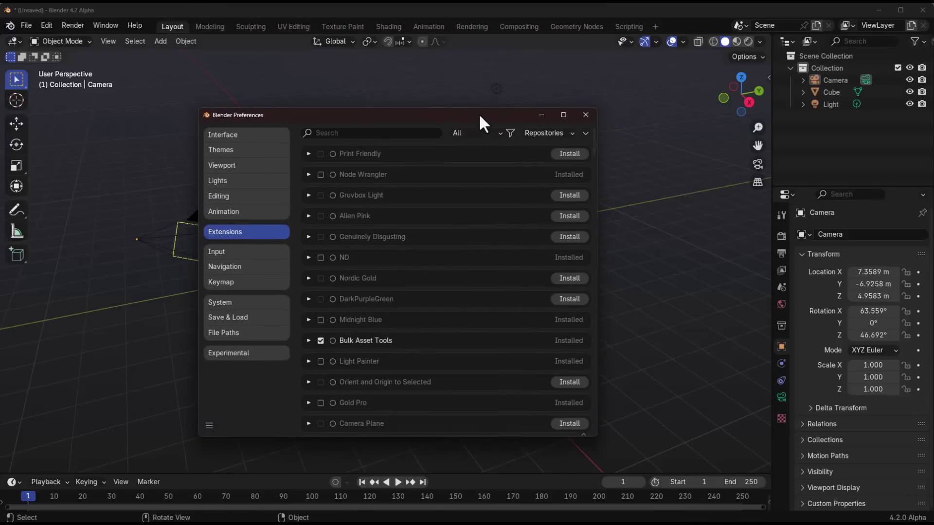
Examine the configured extension repositories and the form for adding a new repository by URL, without creating one
click(571, 136)
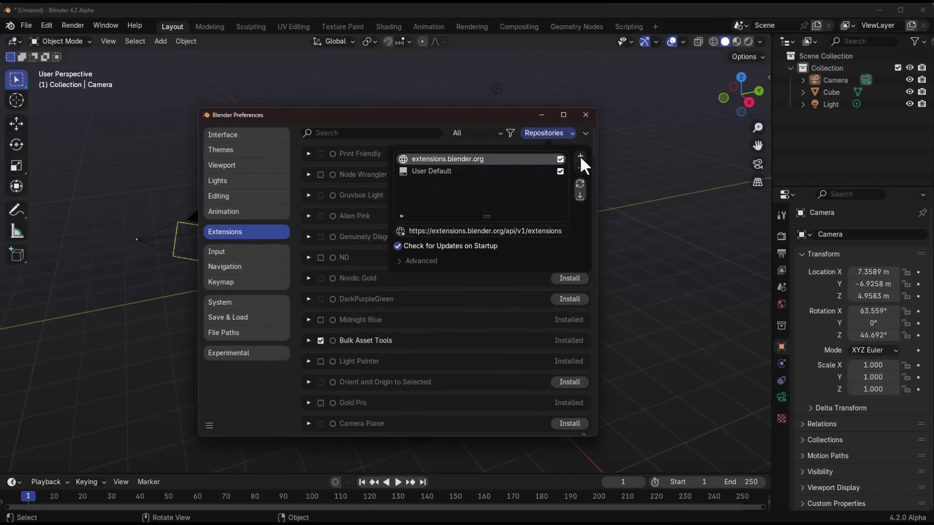
click(581, 156)
click(550, 168)
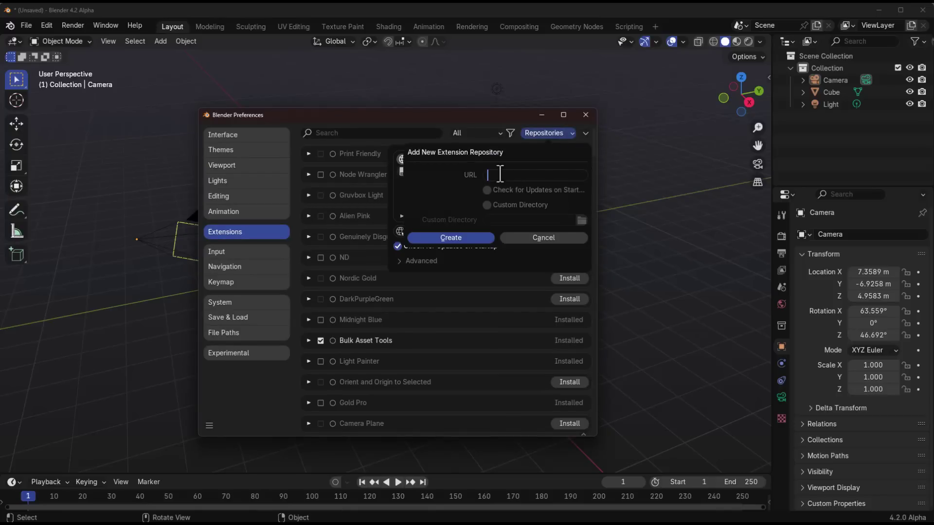
click(526, 238)
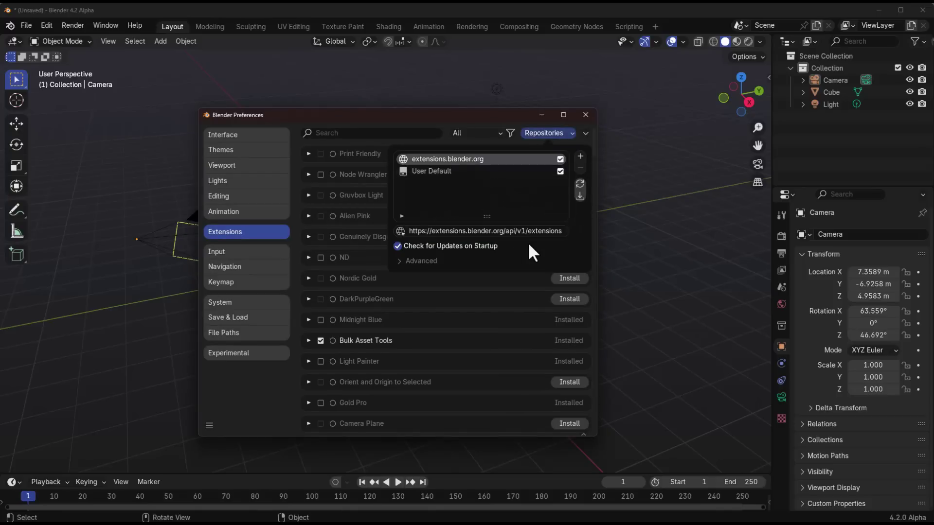
click(580, 156)
Examine the extension management options for updates, installing from disk, legacy add-ons and marked extensions
click(586, 132)
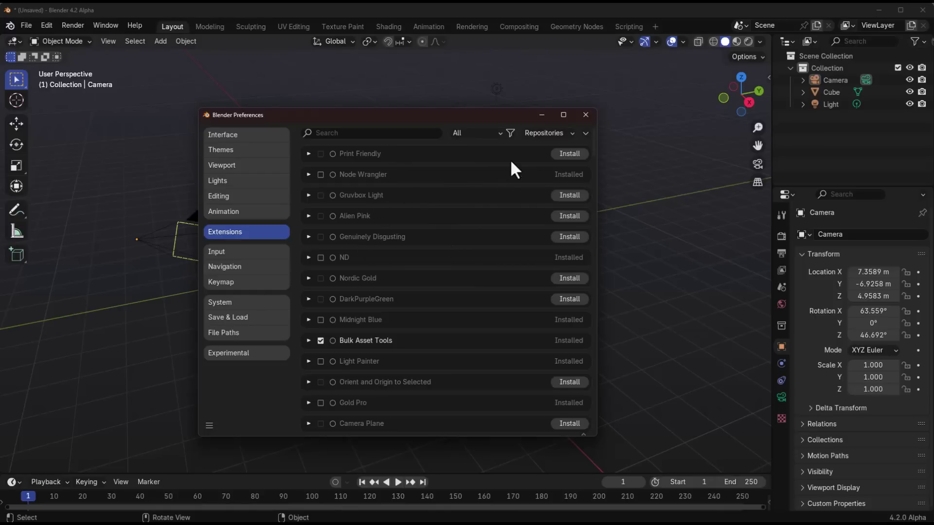
click(587, 134)
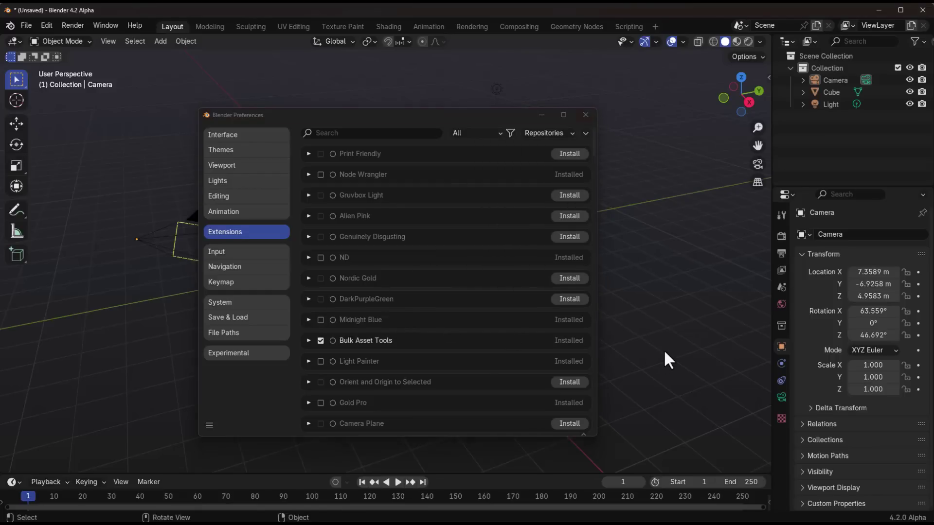
click(586, 133)
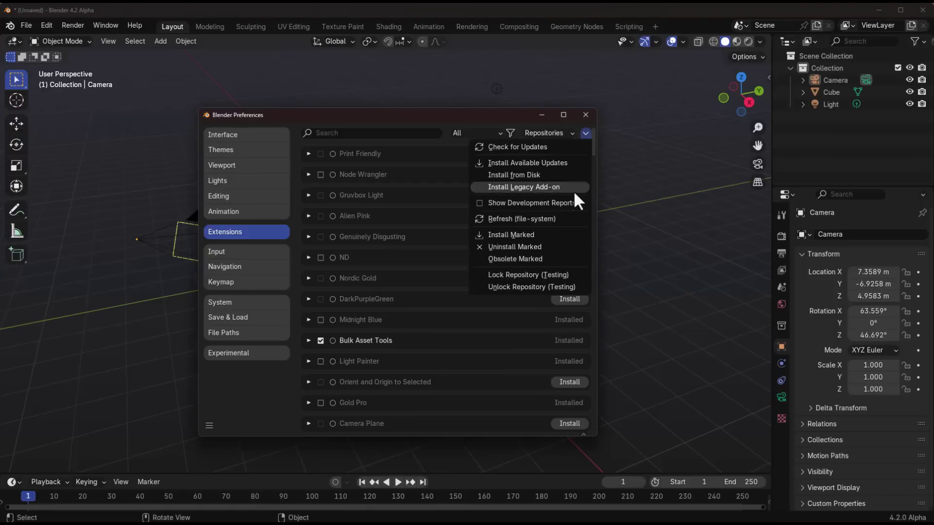
Mark White, Deep Grey and Amaranth in the extensions list and install all marked extensions
scroll(354, 338, down, 8)
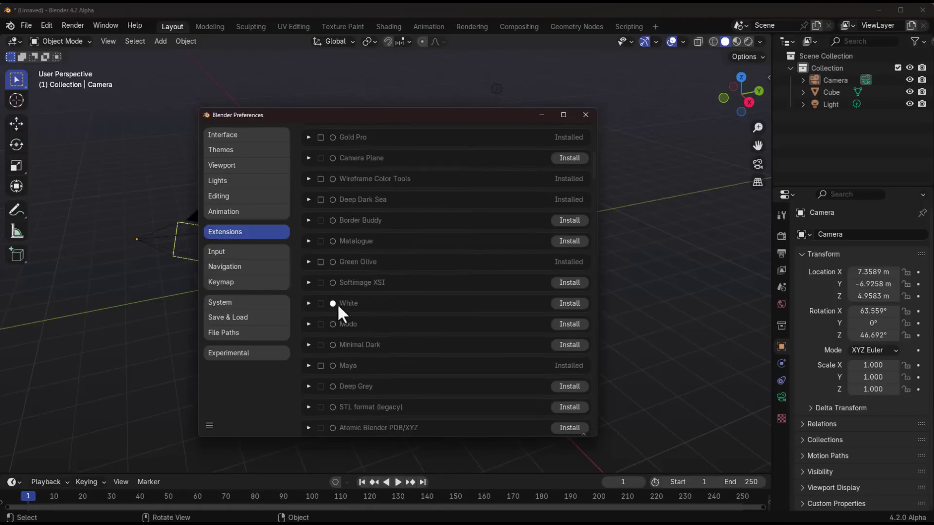
scroll(337, 303, down, 7)
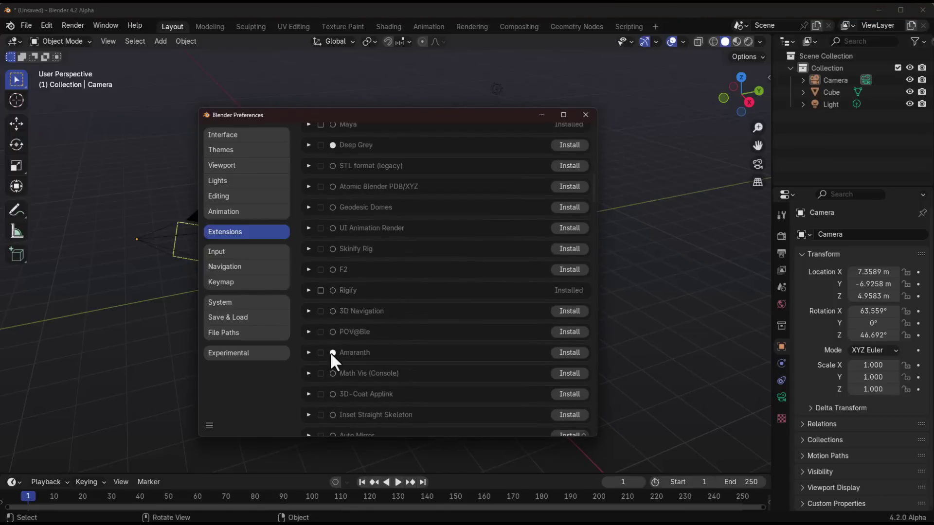
scroll(330, 352, up, 15)
click(586, 133)
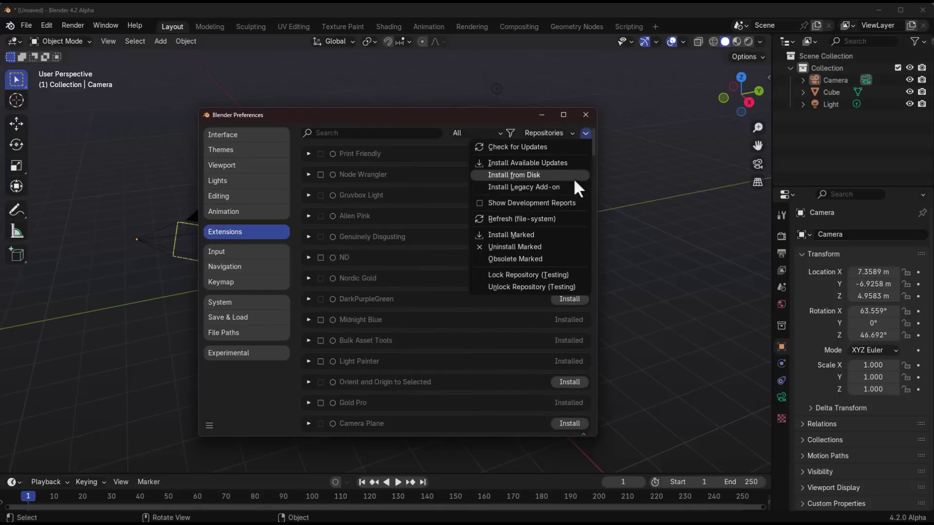
click(520, 235)
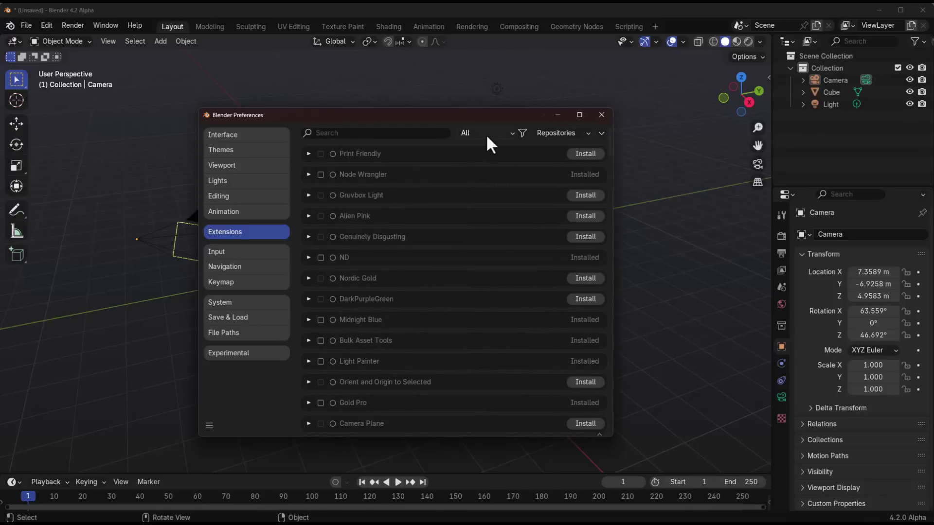
Review the options for installing an extension from disk and installing a legacy add-on
click(602, 133)
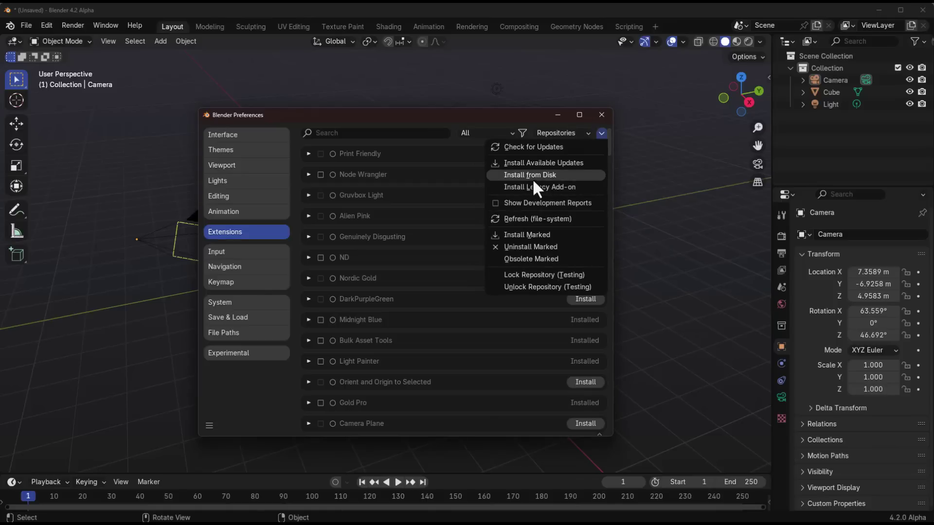
click(602, 132)
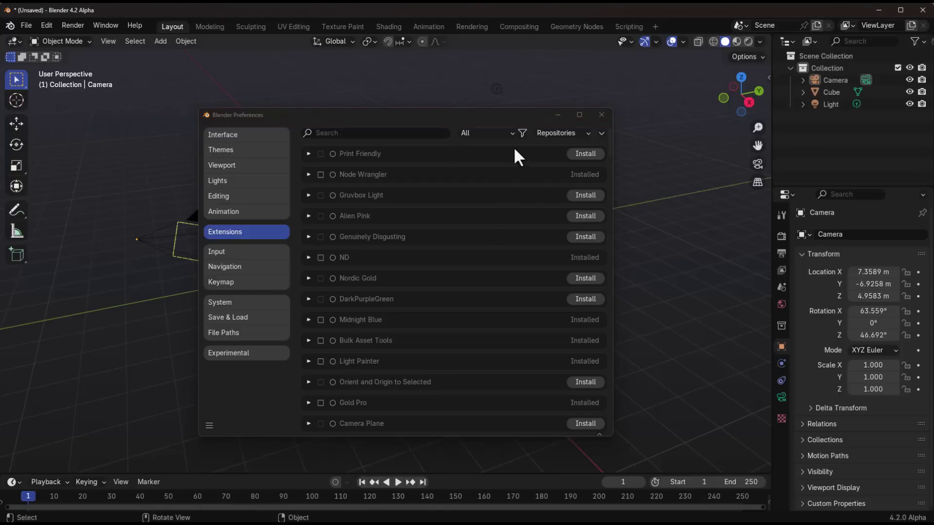
click(601, 133)
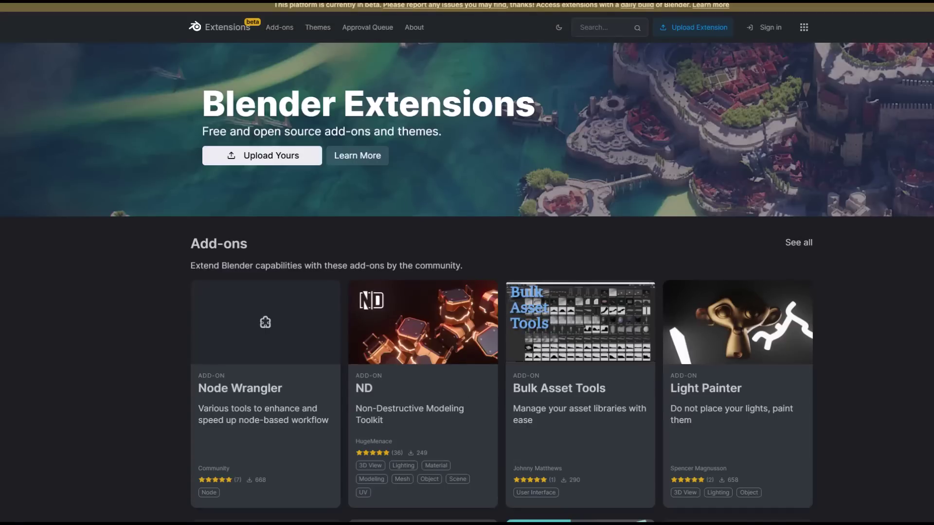
Look through the add-ons and themes on the Blender Extensions homepage and read the Blender Extensions Platform developer blog post
scroll(722, 314, down, 5)
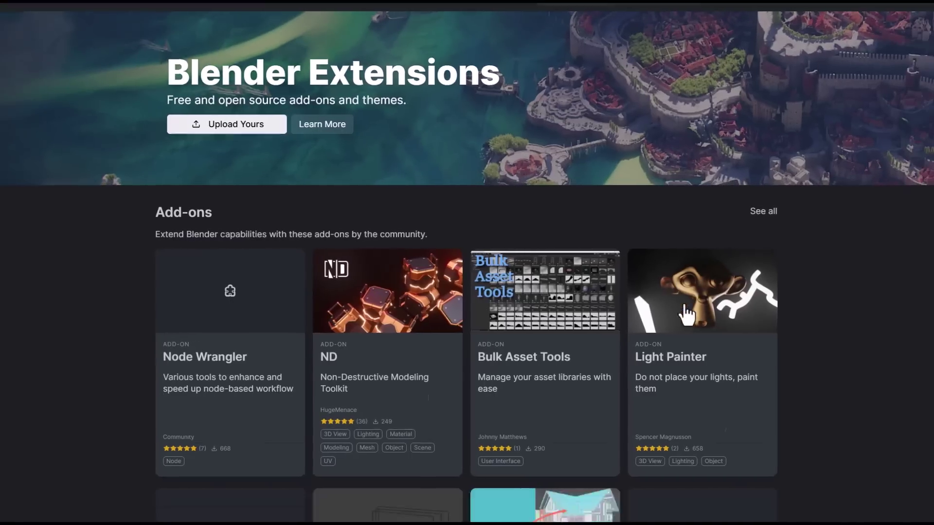
scroll(684, 303, down, 2)
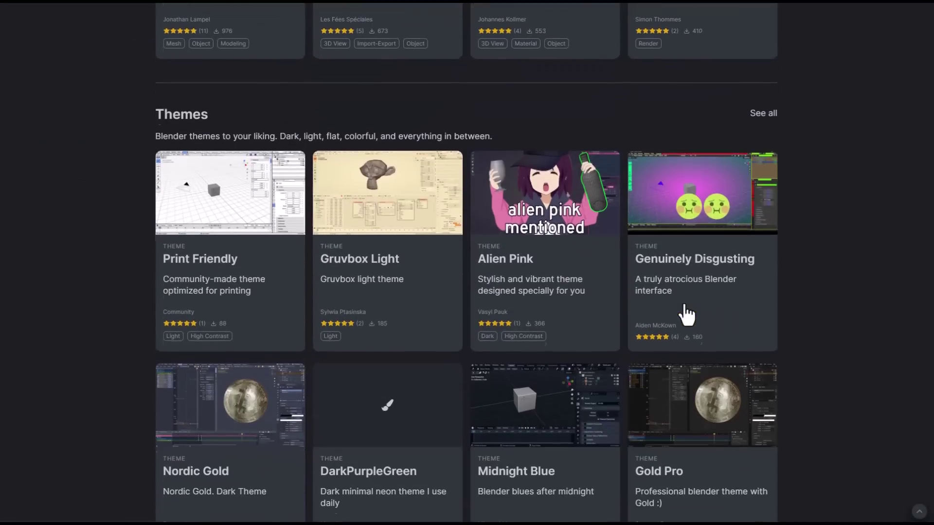
scroll(685, 306, down, 6)
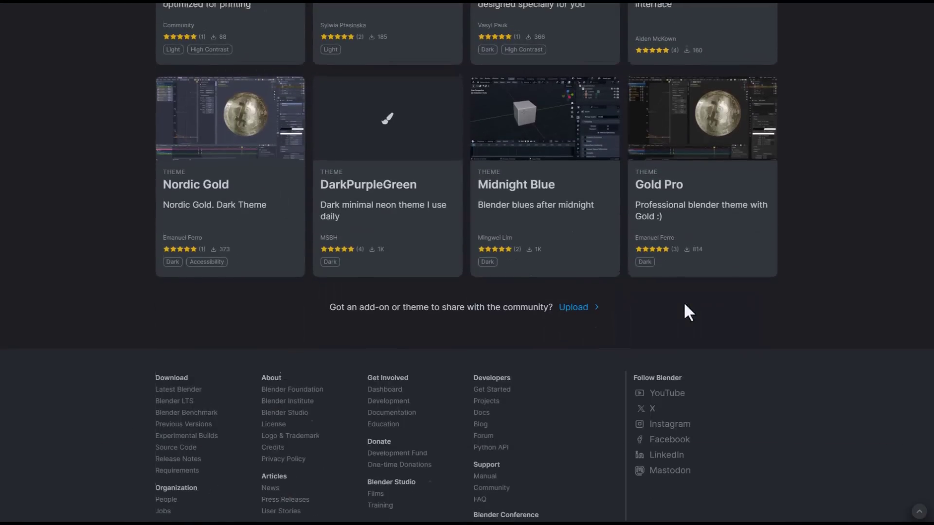
scroll(685, 305, up, 15)
scroll(684, 301, up, 3)
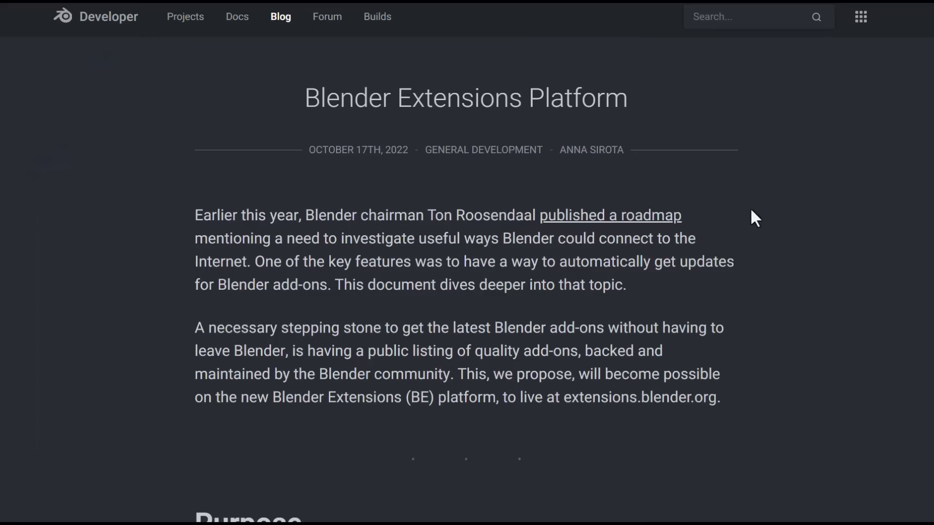
middle_click(755, 237)
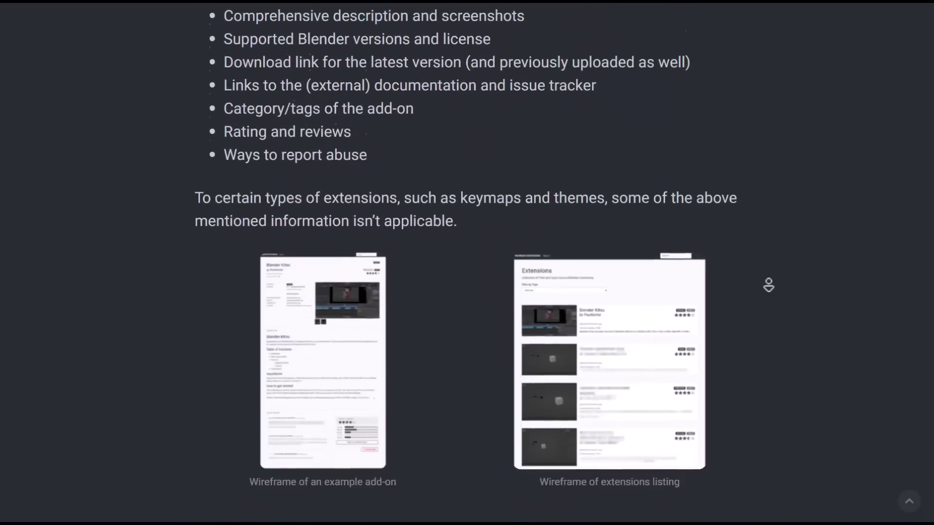
middle_click(770, 302)
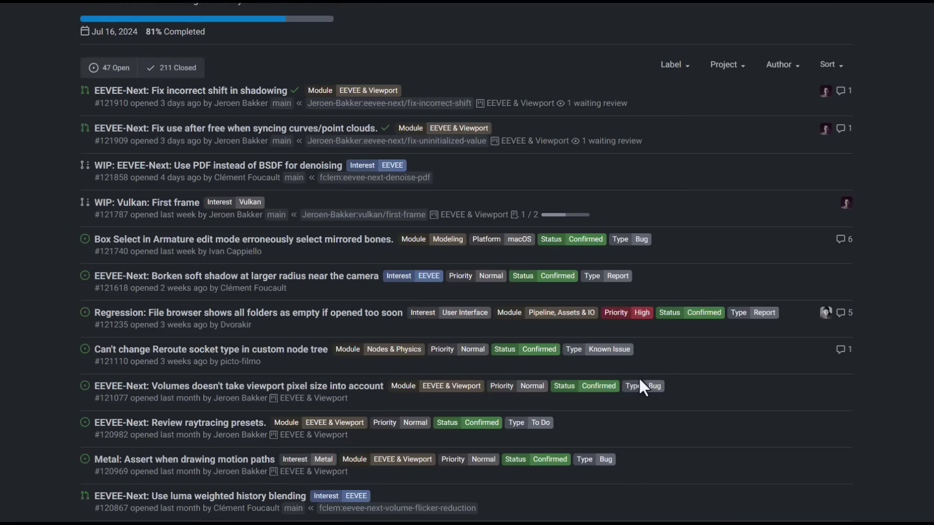
Examine the open issues and pull requests in the Blender development milestone due Jul 16, 2024
ctrl+scroll(638, 377, down, 4)
scroll(638, 377, down, 7)
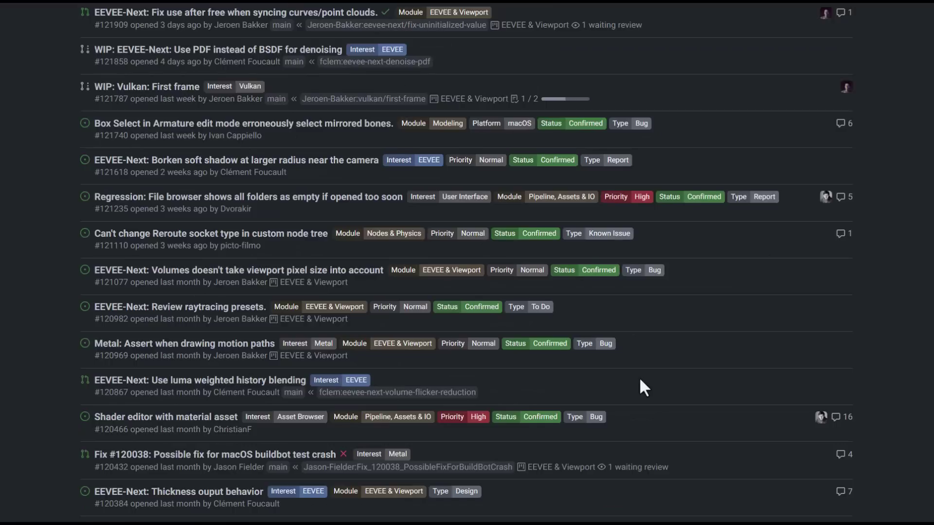
ctrl+scroll(639, 378, up, 4)
scroll(641, 379, down, 10)
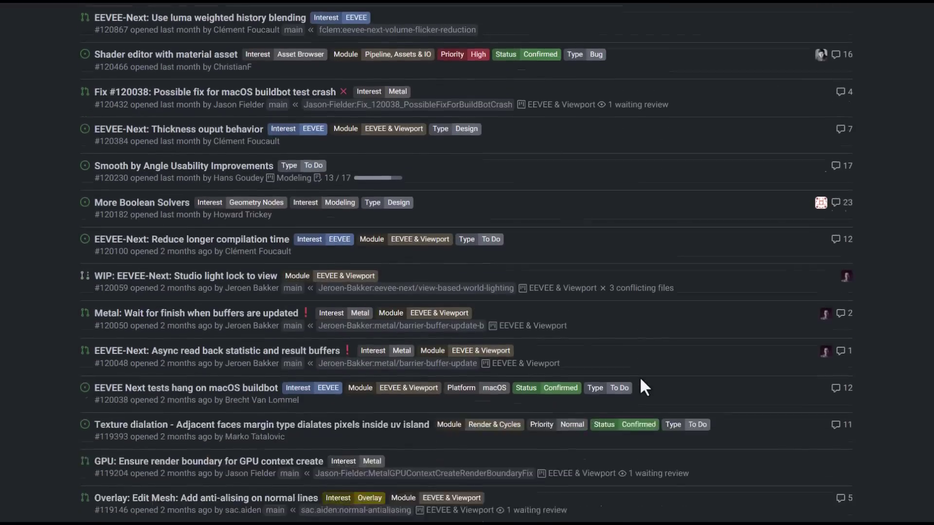